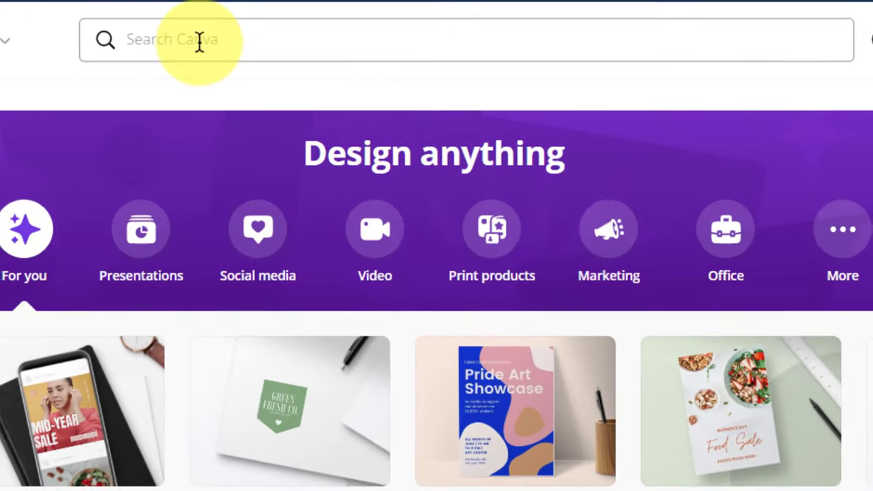
# Step: Search Canva for 'comic strip' and open the Comic Strip templates results
pyautogui.click(379, 60)
pyautogui.write('comc')
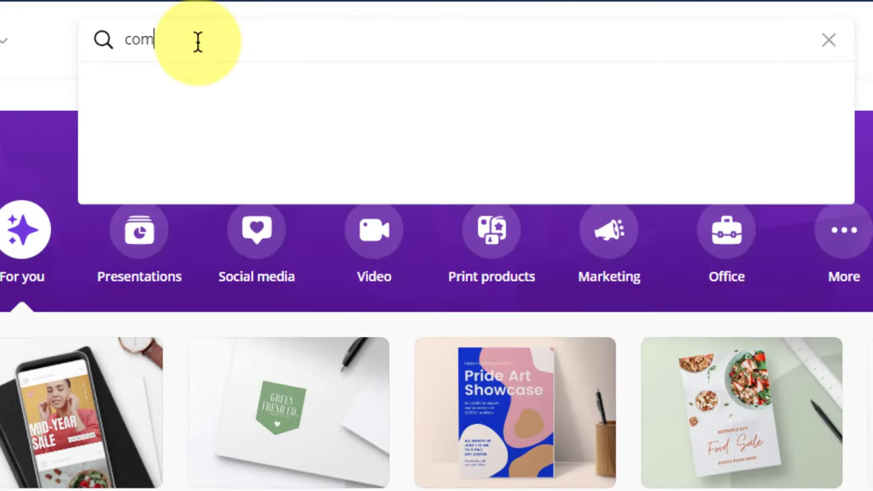
pyautogui.write('ic strip')
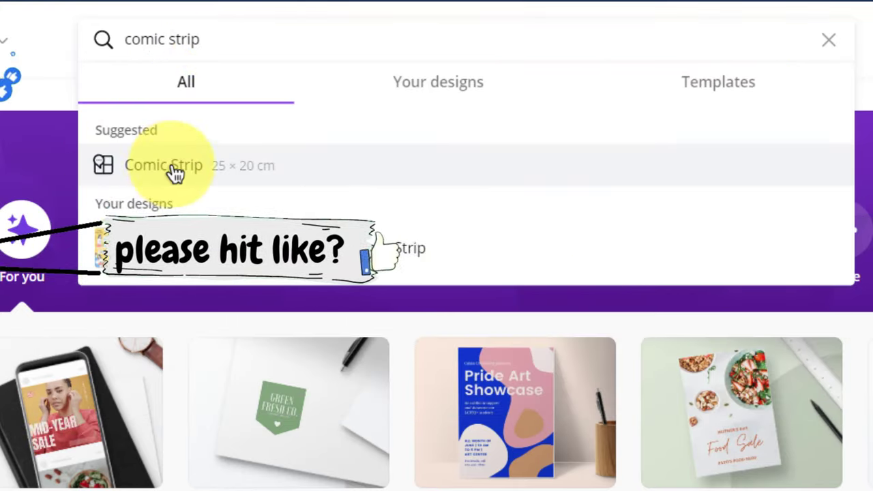
pyautogui.click(164, 175)
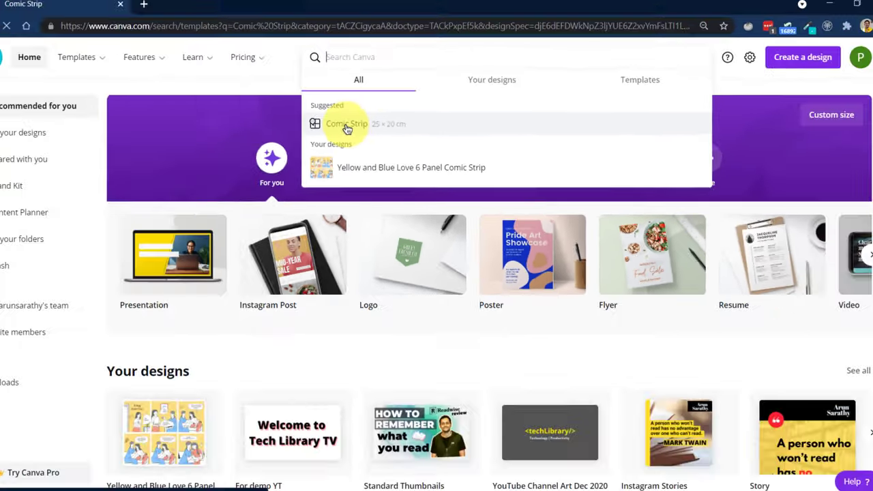
pyautogui.click(166, 171)
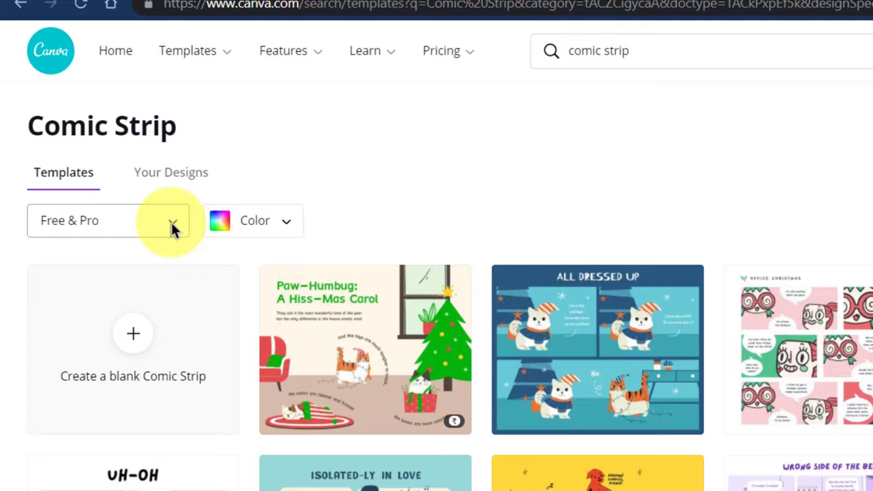
# Step: Filter the Comic Strip templates to show only Free ones
pyautogui.click(172, 224)
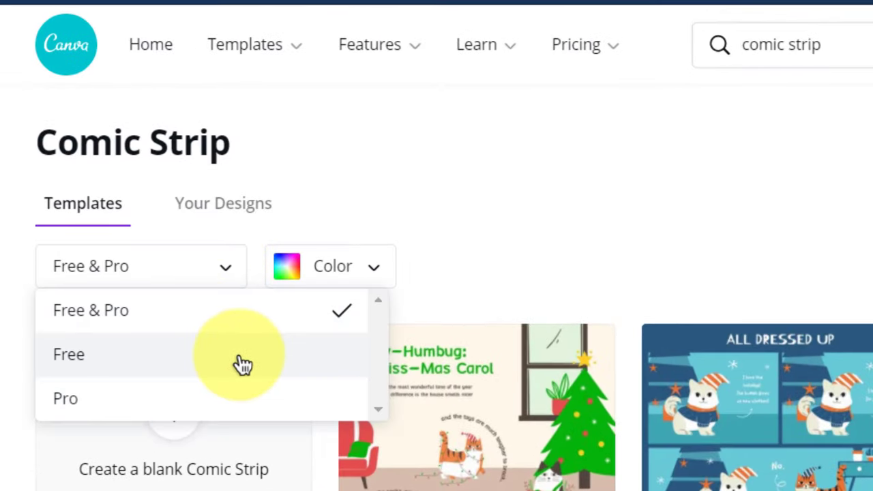
pyautogui.click(243, 365)
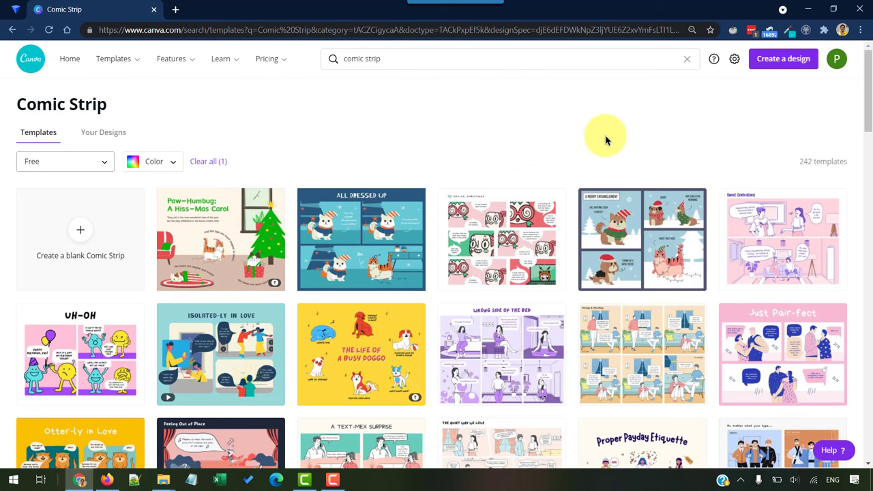
pyautogui.scroll(-3, 425, 204)
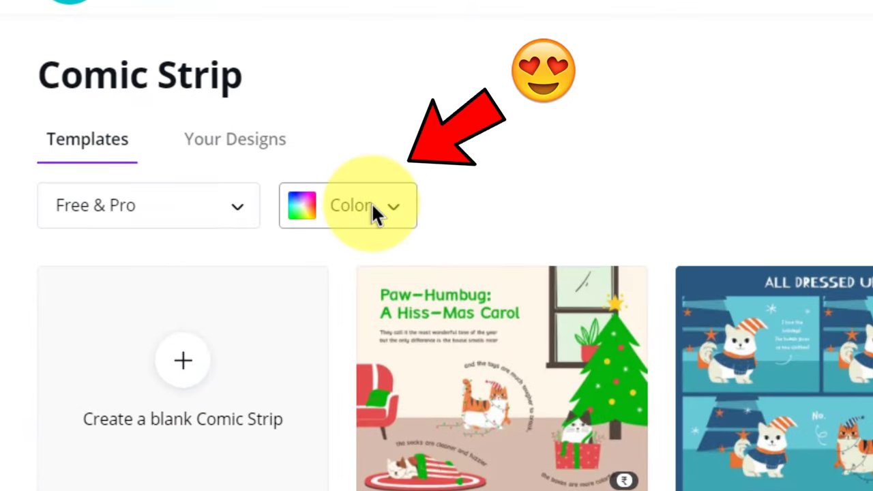
# Step: Preview the colour filter choices, then scroll through the free comic templates
pyautogui.click(371, 204)
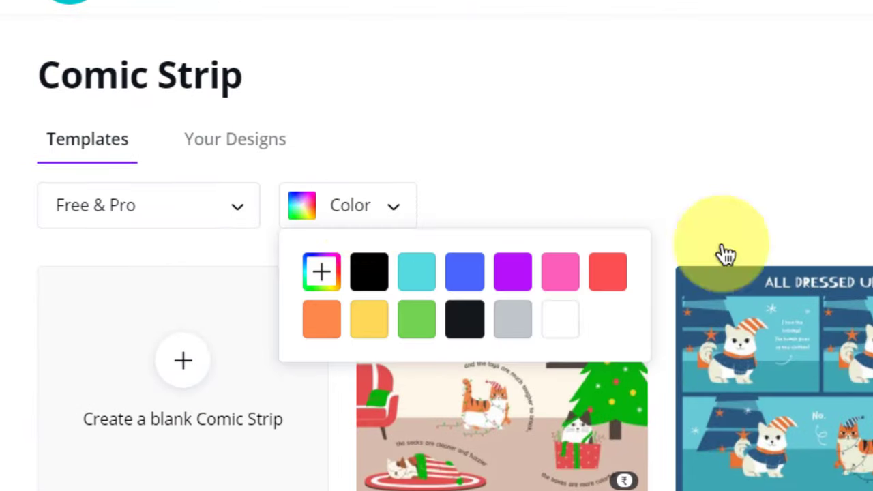
pyautogui.click(852, 225)
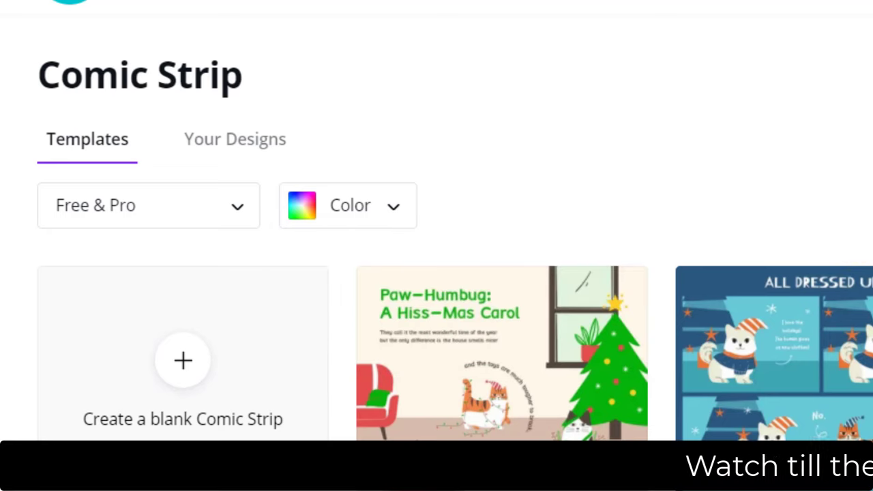
pyautogui.scroll(-1, 436, 273)
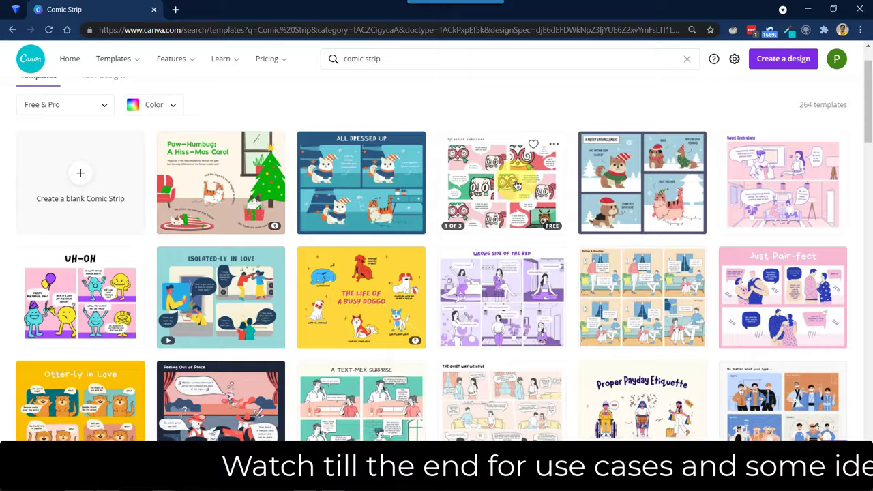
pyautogui.scroll(-3, 463, 196)
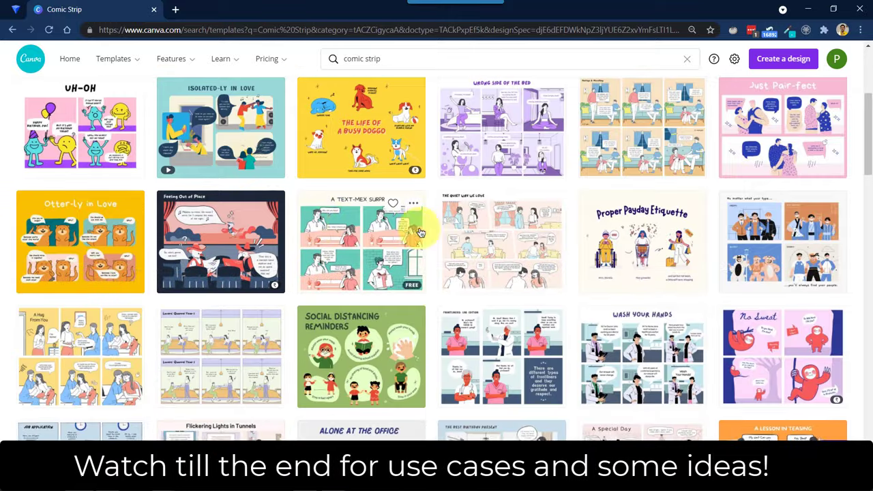
pyautogui.scroll(-1, 68, 292)
# Step: Open the Yellow and Blue Love 6 Panel Comic Strip template and duplicate its blank title page
pyautogui.click(68, 292)
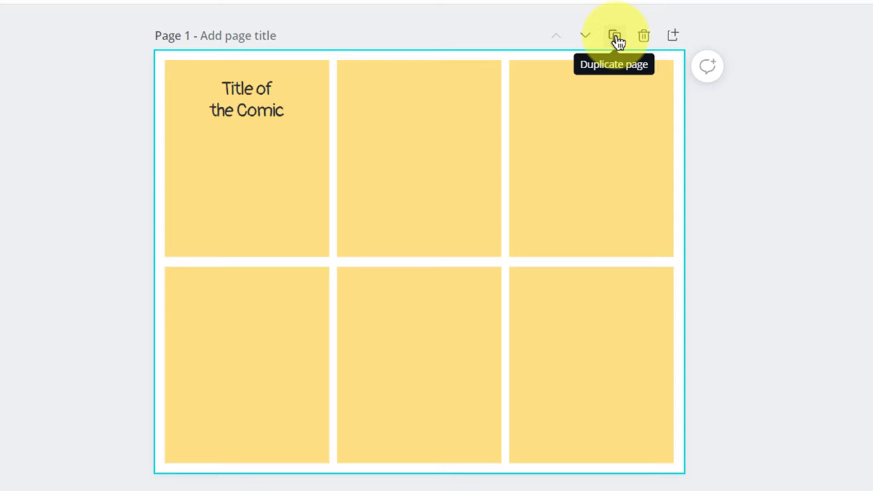
pyautogui.click(616, 41)
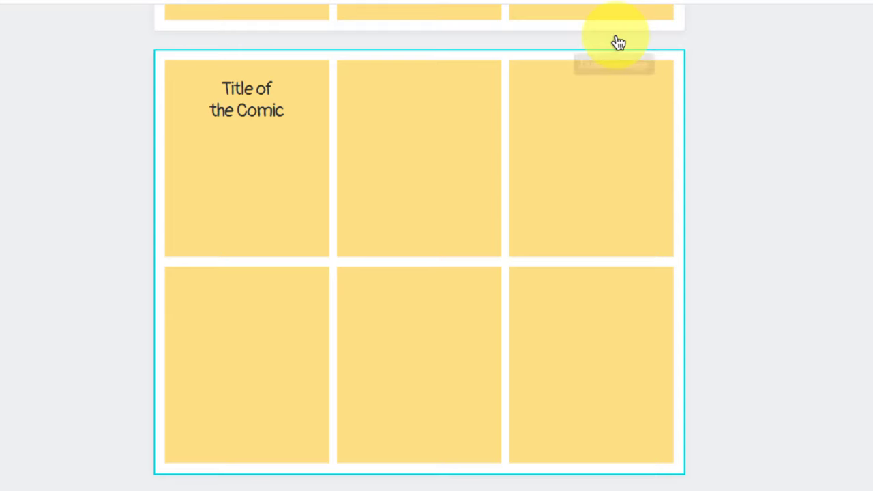
pyautogui.scroll(-6, 468, 282)
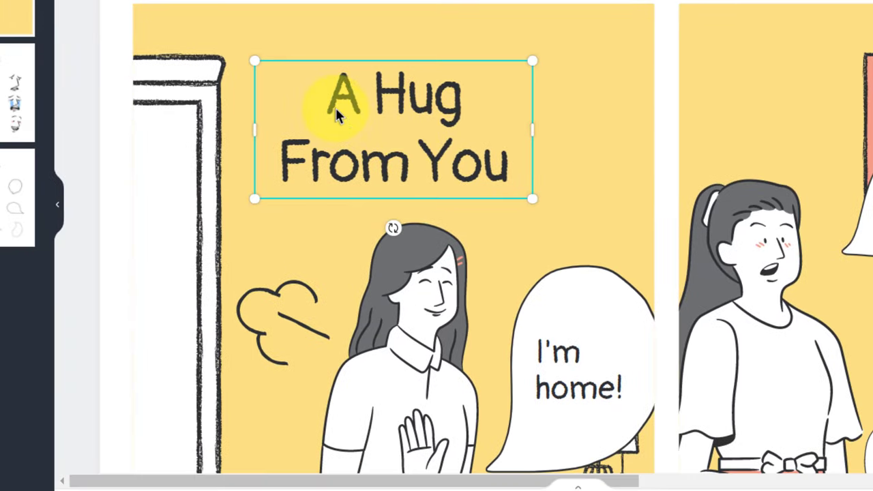
# Step: Retitle the first panel from 'A Hug From You' to 'HOME SWEET HOME'
pyautogui.doubleClick(380, 115)
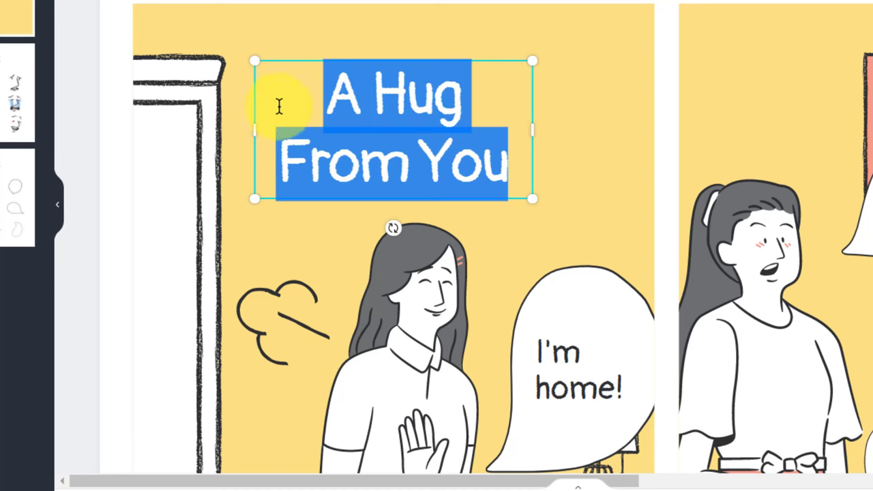
pyautogui.write('HOME SWET')
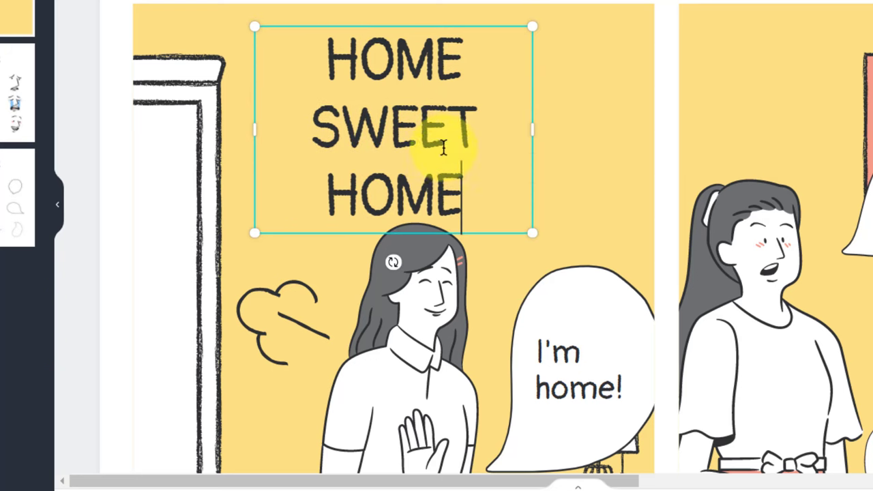
pyautogui.click(569, 93)
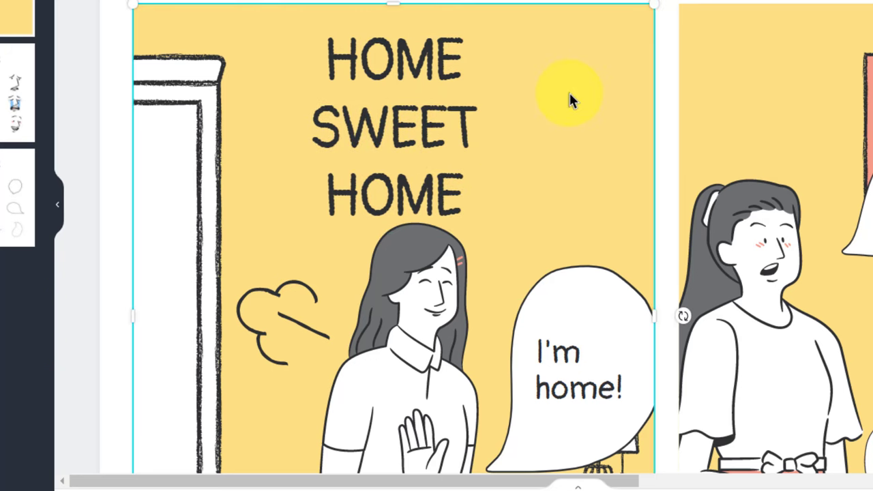
pyautogui.scroll(-4, 572, 128)
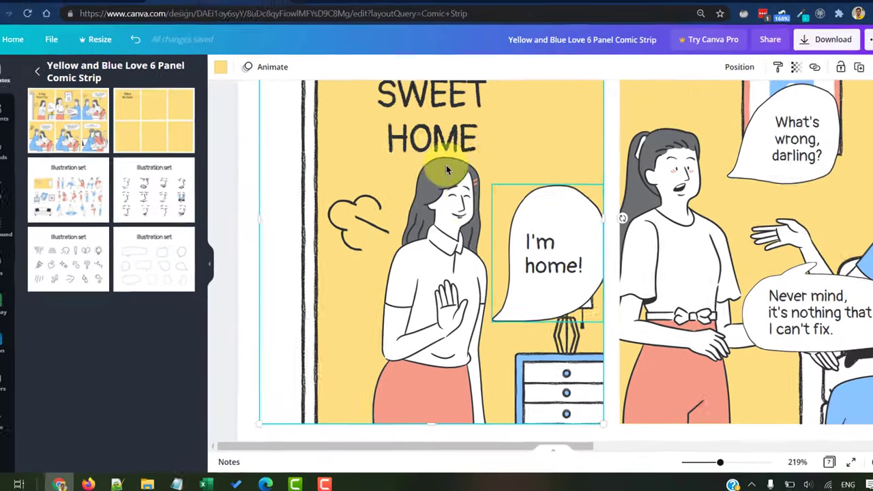
pyautogui.scroll(2, 488, 187)
pyautogui.scroll(-1, 459, 239)
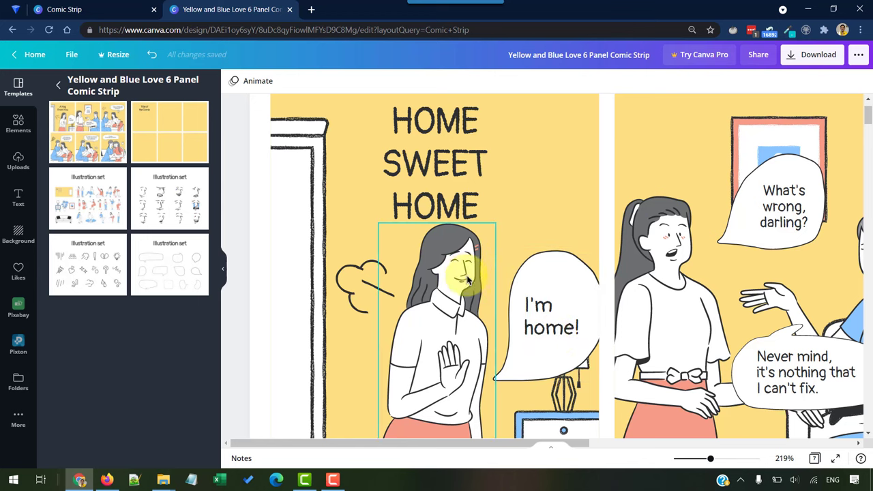
# Step: Change the bubble's 'I'm home!' to 'Good morning', widening it so 'morning' fits one line
pyautogui.doubleClick(550, 321)
pyautogui.write('Good morning')
pyautogui.moveTo(518, 328); pyautogui.dragTo(531, 330)
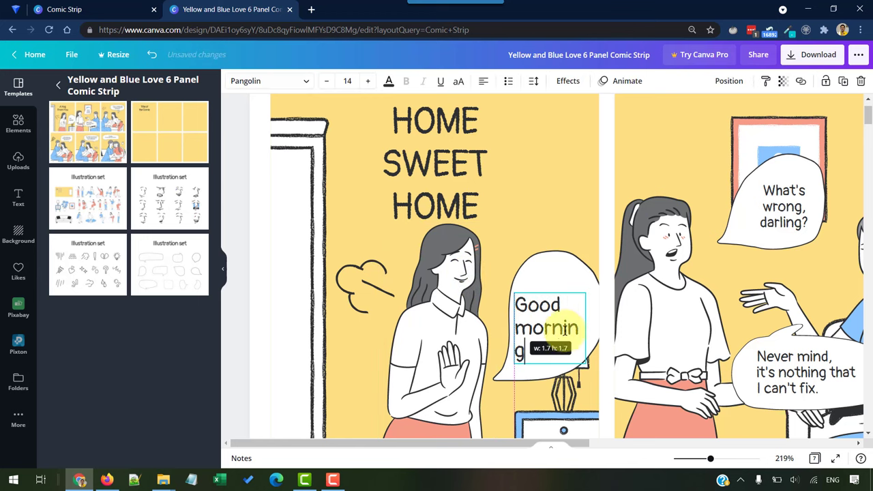
pyautogui.moveTo(596, 327); pyautogui.dragTo(602, 327)
pyautogui.click(455, 273)
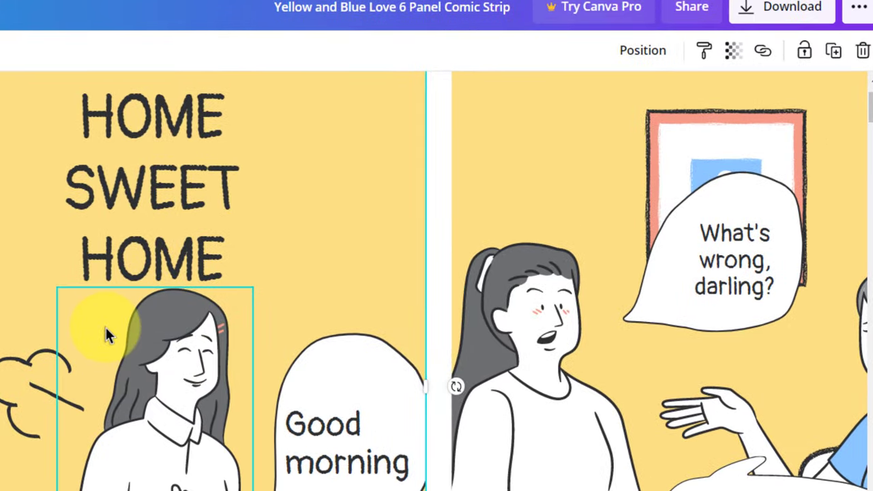
# Step: Ungroup the girl figure in panel 1, select her face, and scroll to the spare-faces sheet
pyautogui.click(105, 327)
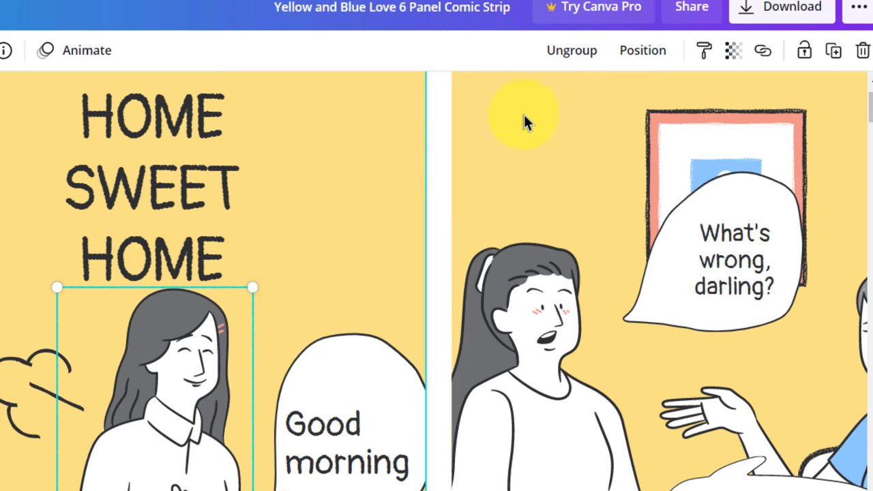
pyautogui.click(568, 56)
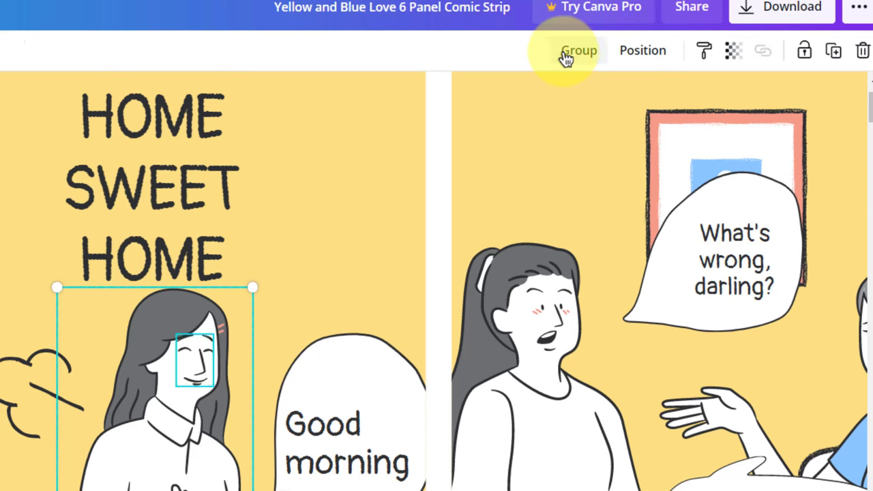
pyautogui.click(191, 370)
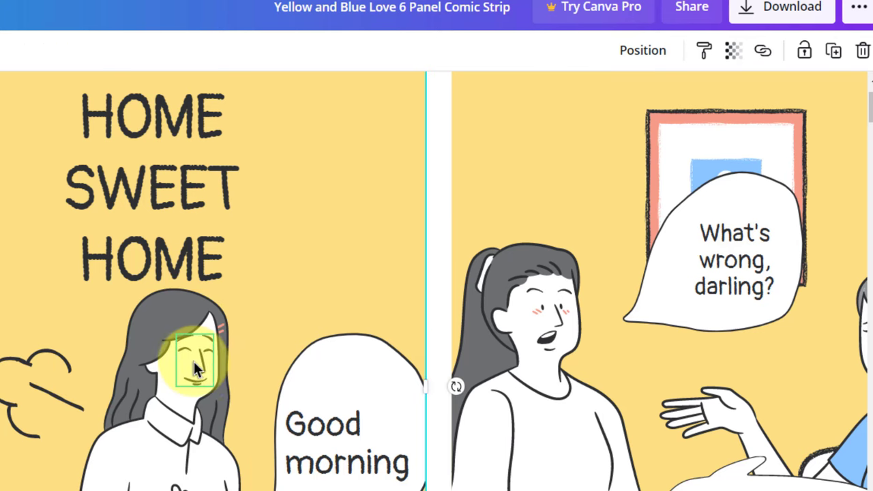
pyautogui.moveTo(869, 116); pyautogui.dragTo(869, 266)
# Step: Zoom out to browse the face illustration set, pick the smiling blushing face, and return to the comic
pyautogui.moveTo(870, 424); pyautogui.dragTo(870, 463)
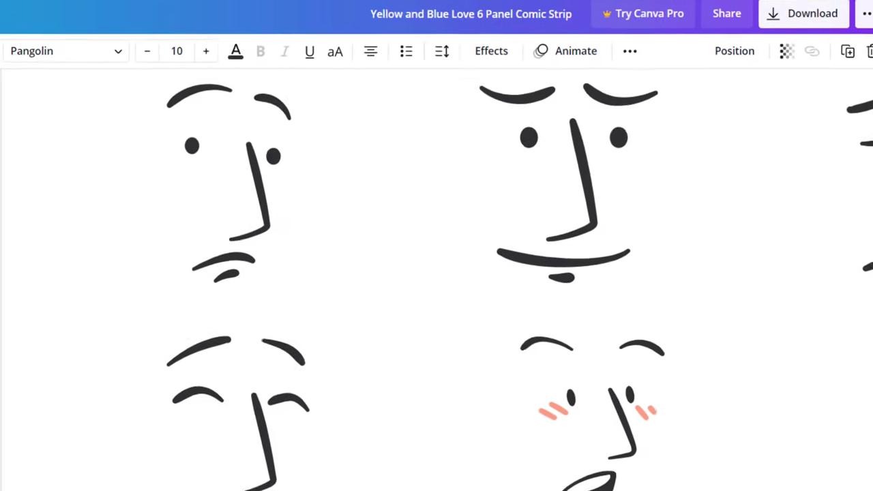
pyautogui.moveTo(711, 470); pyautogui.dragTo(704, 473)
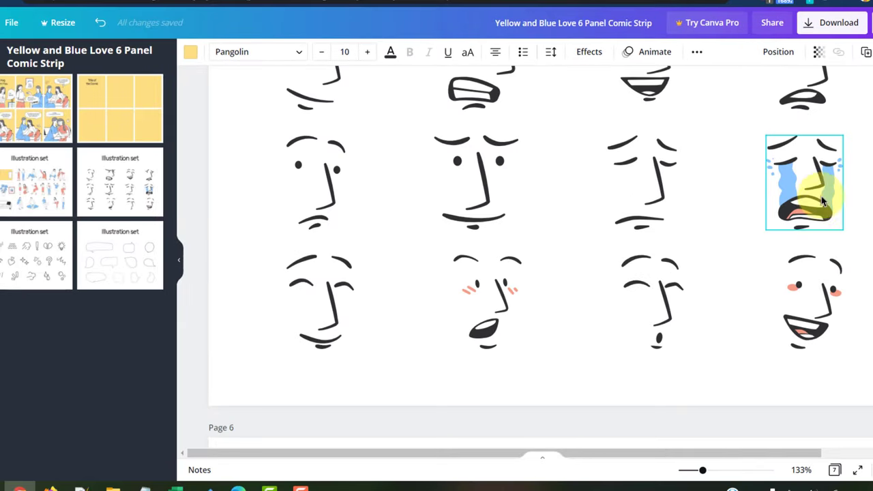
pyautogui.scroll(2, 814, 201)
pyautogui.scroll(3, 613, 208)
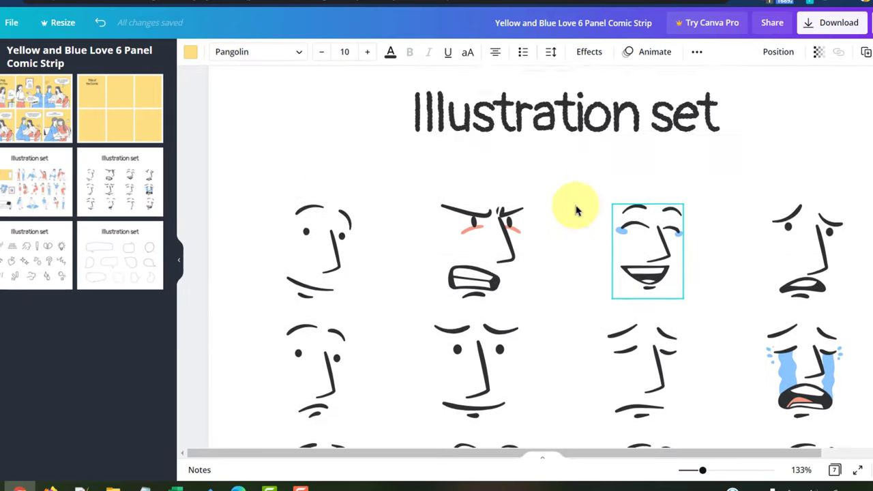
pyautogui.scroll(-6, 540, 210)
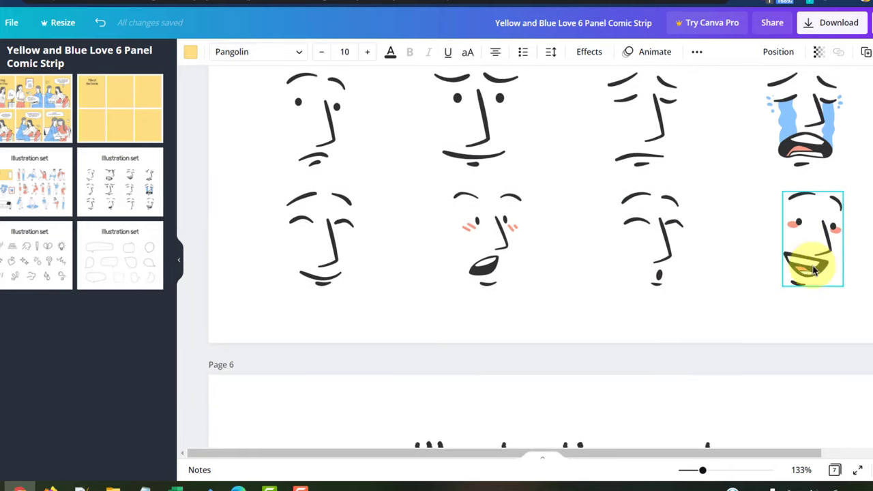
pyautogui.scroll(-5, 810, 237)
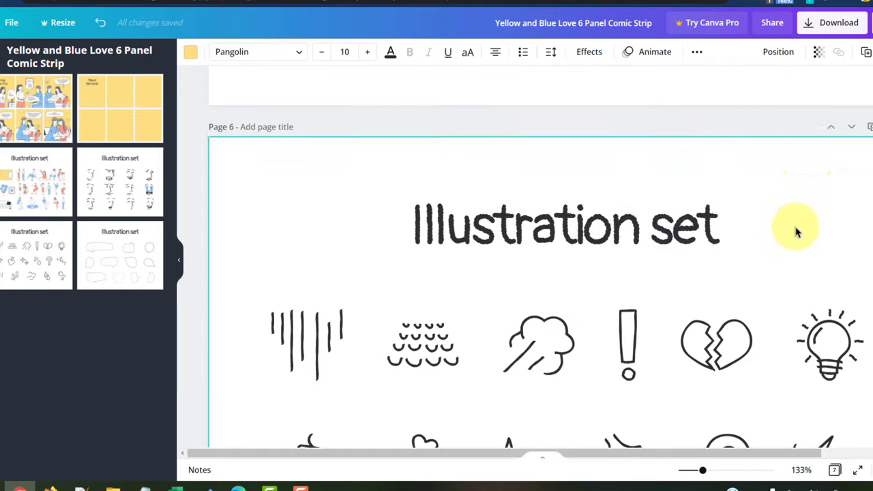
pyautogui.scroll(5, 794, 235)
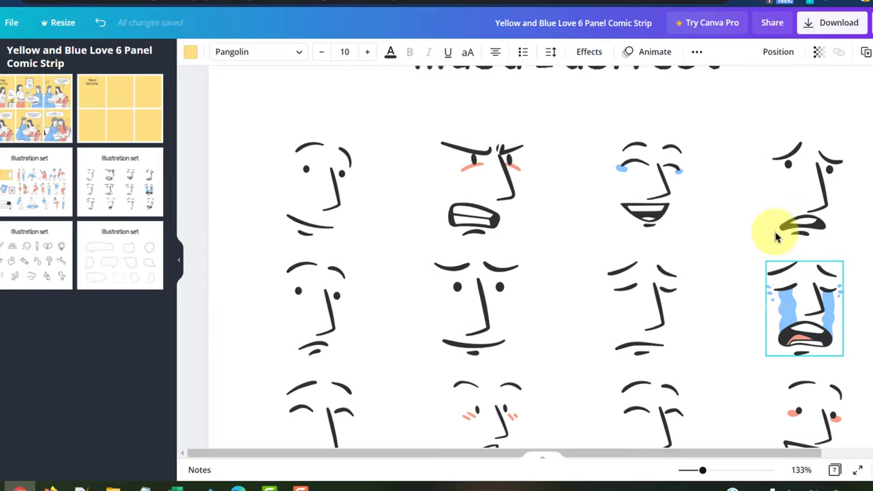
pyautogui.click(803, 338)
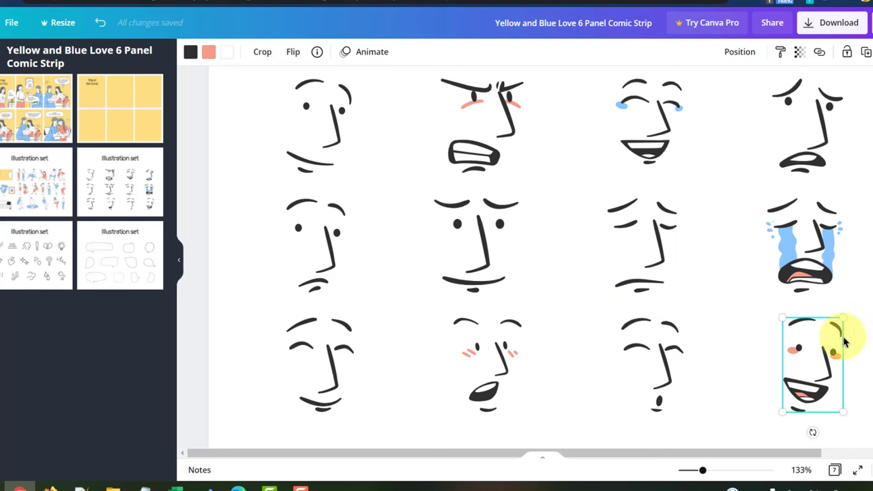
pyautogui.scroll(15, 541, 257)
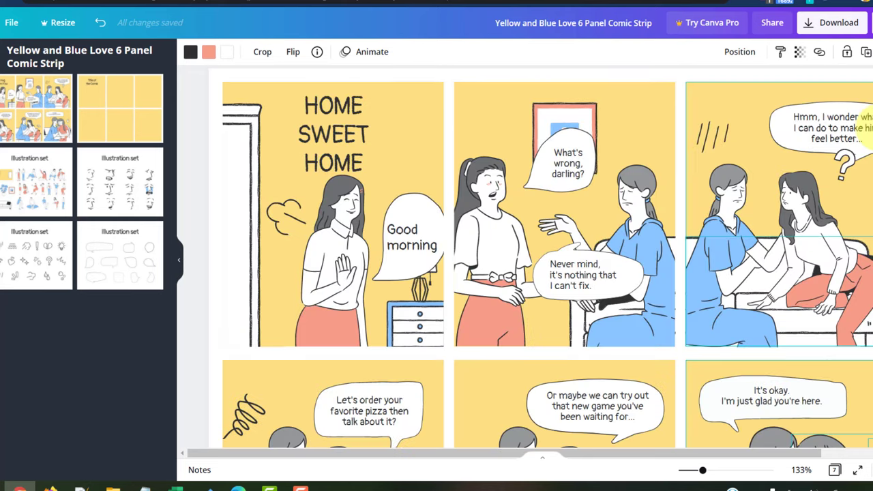
# Step: Zoom in on the Good morning panel and delete the woman's original face
pyautogui.scroll(1, 541, 257)
pyautogui.click(349, 241)
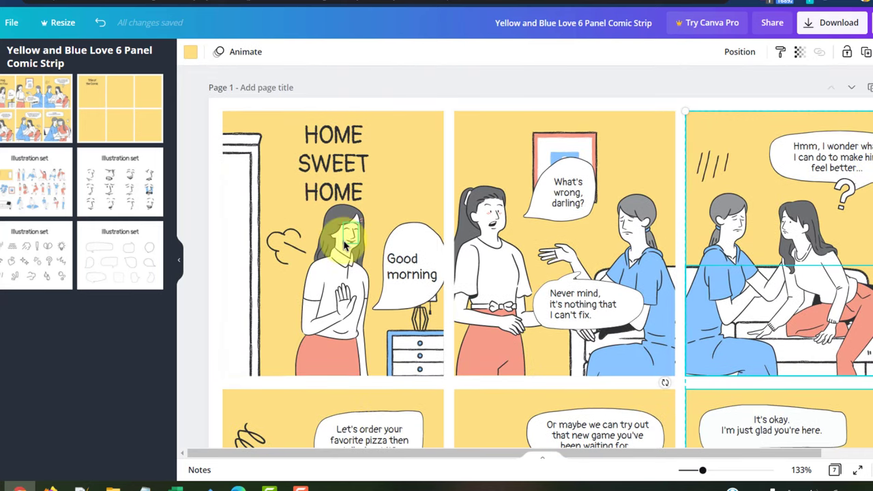
pyautogui.hotkey('ctrl', '+')
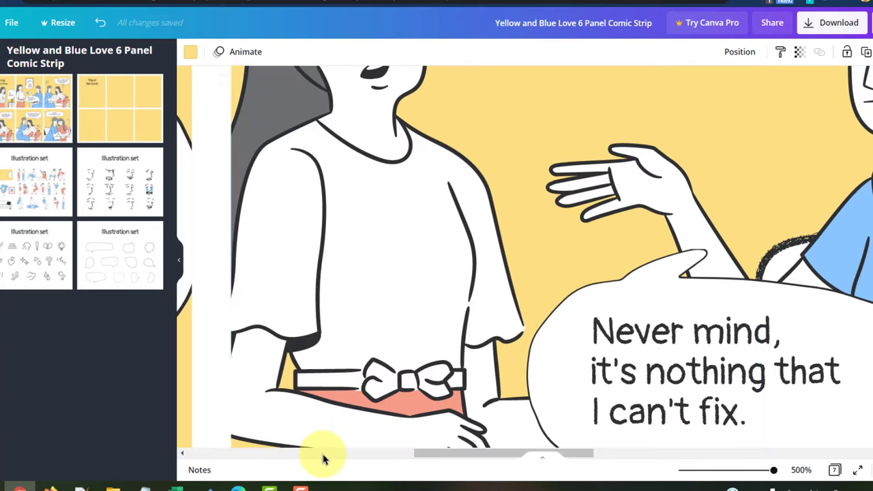
pyautogui.hscroll(-1, 385, 358)
pyautogui.hscroll(-5, 380, 180)
pyautogui.scroll(3, 467, 156)
pyautogui.click(464, 287)
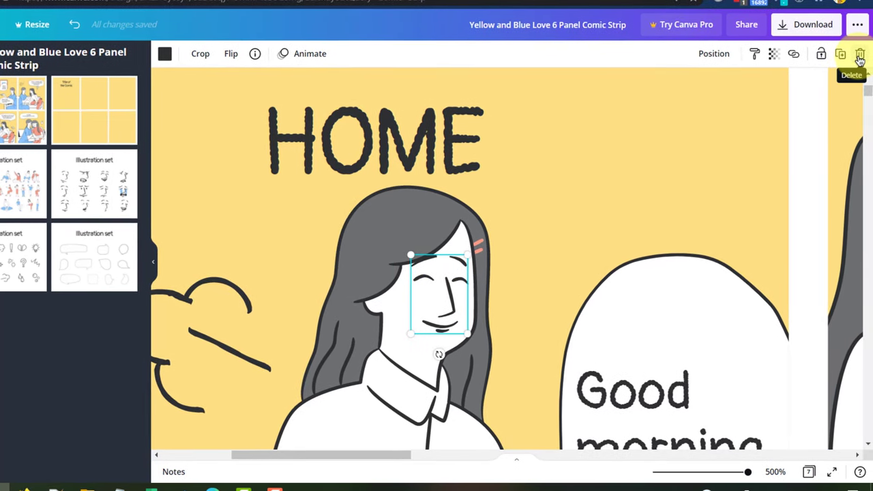
pyautogui.click(859, 56)
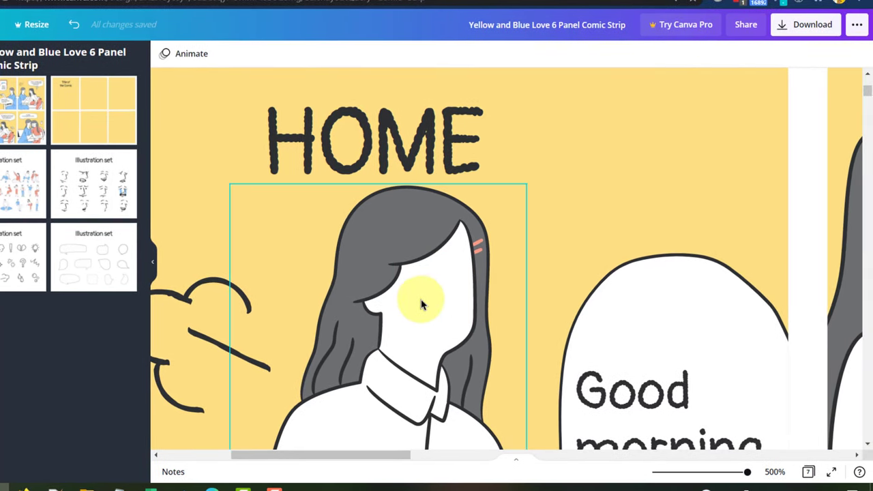
# Step: Scroll down to the face illustrations and select the smiling face with blushing cheeks
pyautogui.click(579, 266)
pyautogui.scroll(-3, 675, 244)
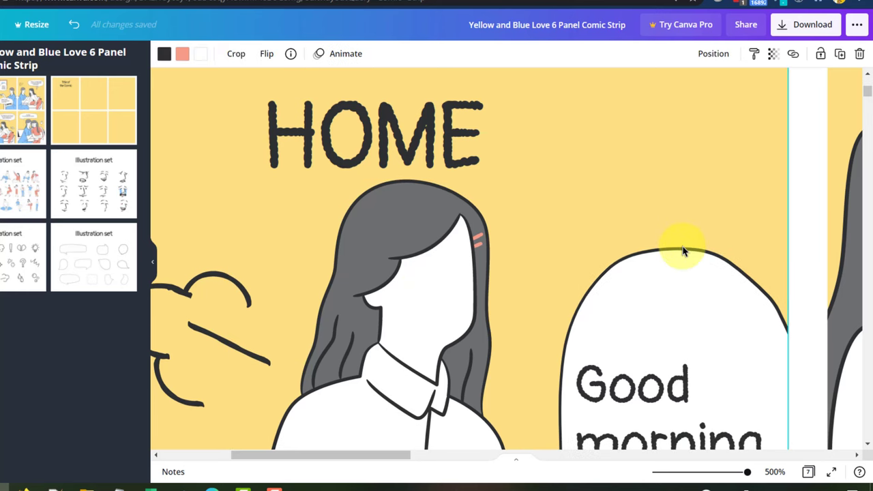
pyautogui.scroll(-5, 587, 261)
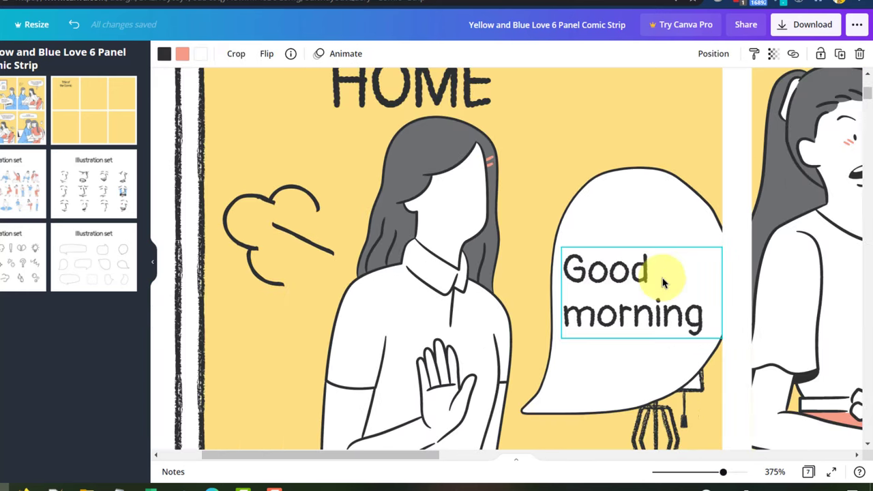
pyautogui.scroll(-2, 533, 387)
pyautogui.scroll(-3, 409, 454)
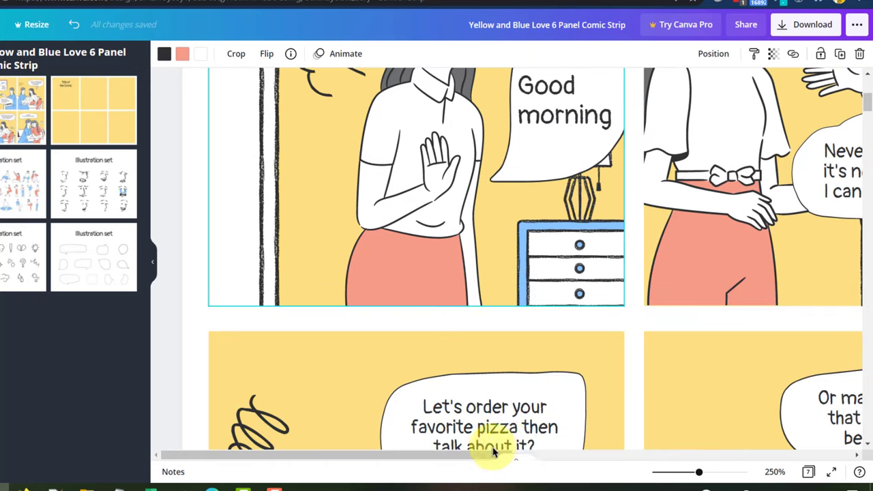
pyautogui.hscroll(8, 691, 450)
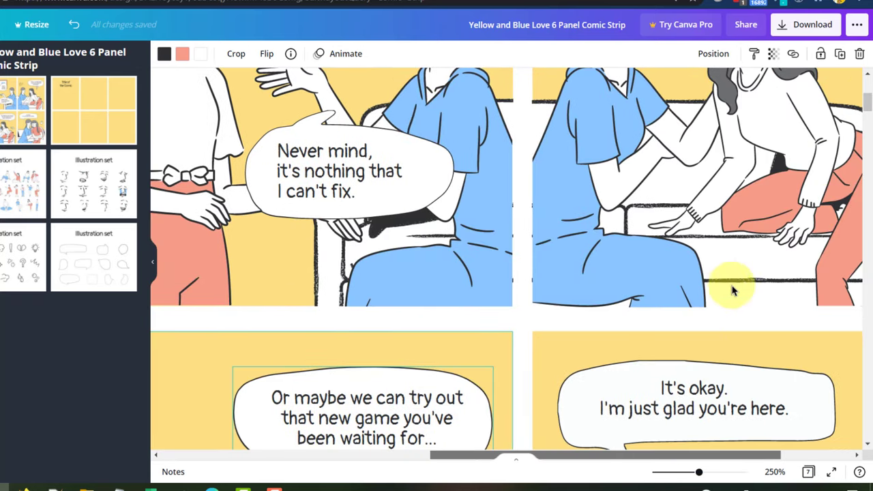
pyautogui.click(709, 279)
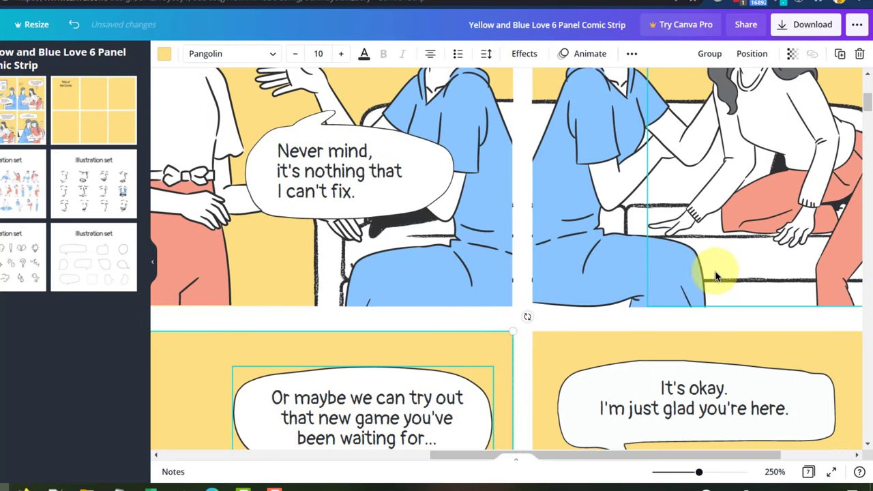
pyautogui.scroll(-3, 570, 323)
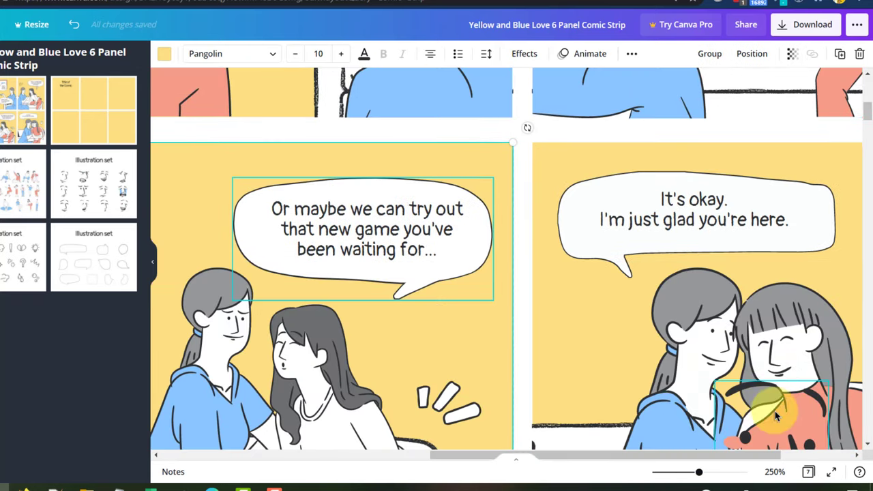
pyautogui.click(774, 409)
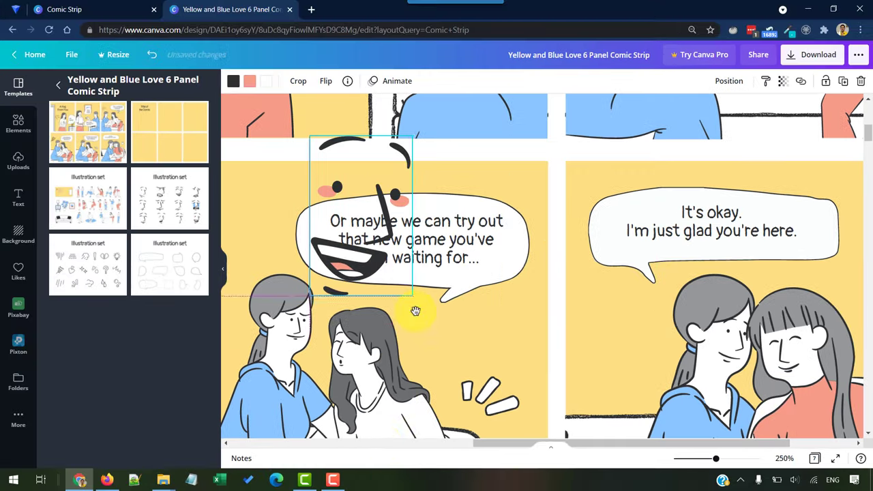
# Step: Move the smiling face onto the woman's blank head in the Good morning panel
pyautogui.click(673, 466)
pyautogui.moveTo(659, 246); pyautogui.dragTo(434, 300)
pyautogui.moveTo(714, 458); pyautogui.dragTo(732, 459)
pyautogui.click(351, 253)
pyautogui.click(541, 236)
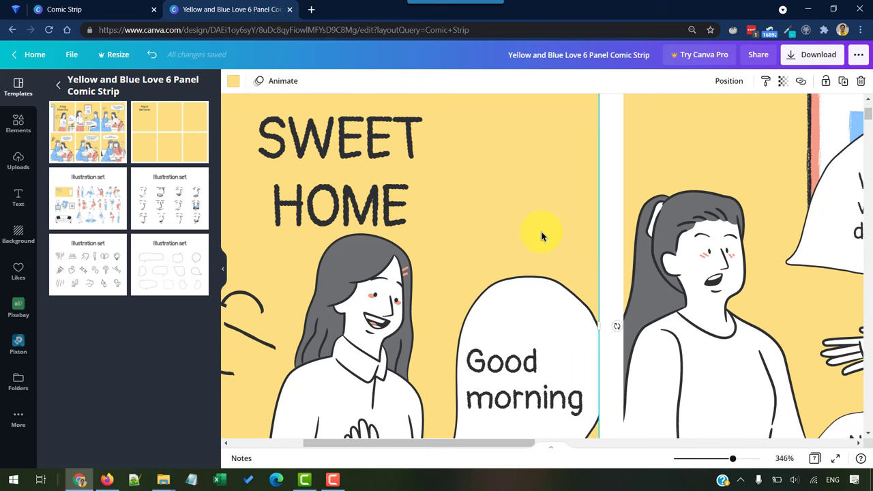
# Step: Zoom out slightly on the Good morning panel to fit the new face on her head
pyautogui.scroll(-1, 501, 238)
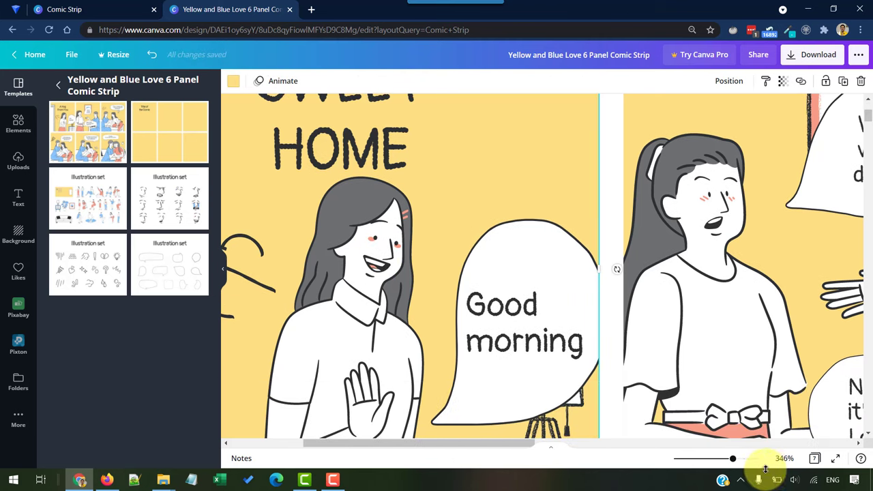
pyautogui.moveTo(731, 458); pyautogui.dragTo(714, 458)
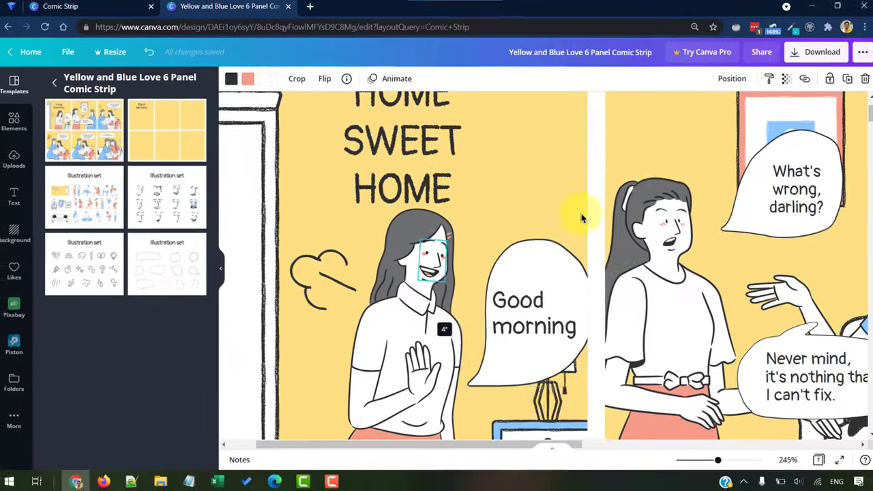
pyautogui.click(701, 211)
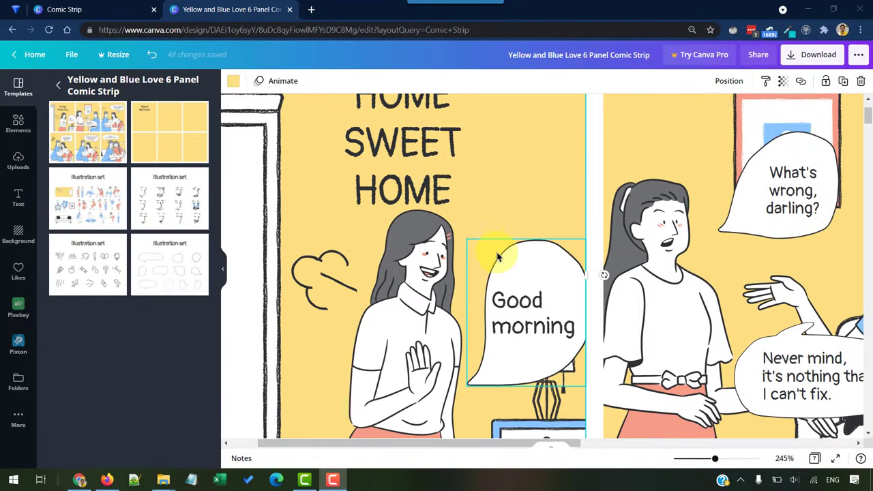
pyautogui.click(432, 243)
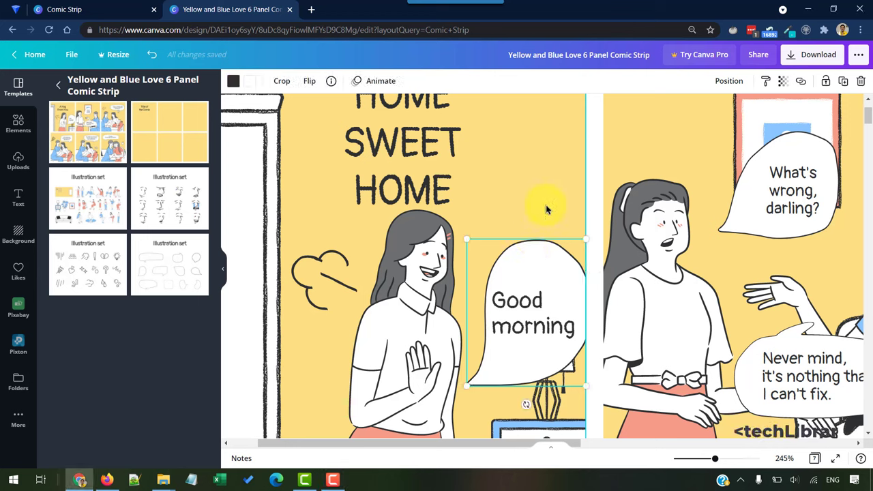
pyautogui.moveTo(543, 293); pyautogui.dragTo(526, 152)
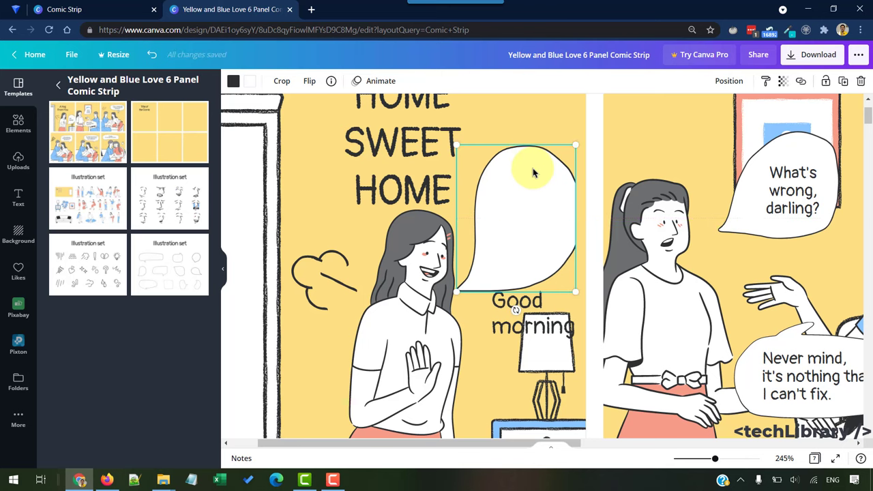
pyautogui.press('Delete')
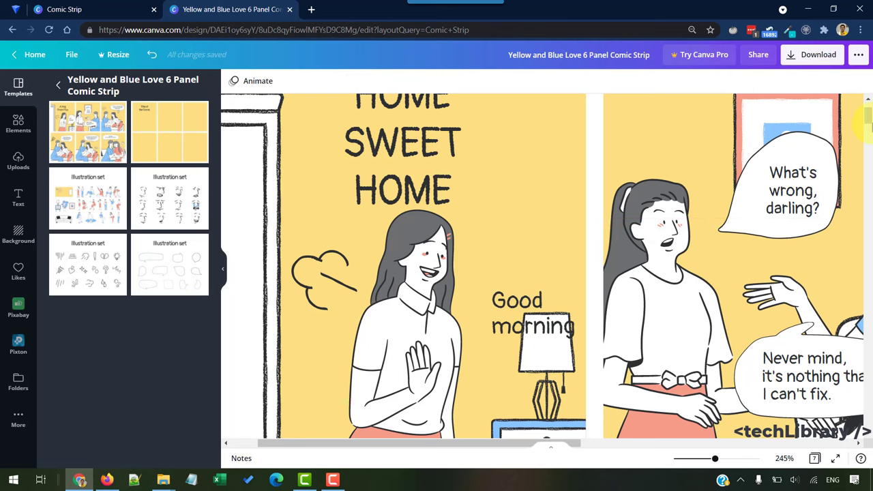
pyautogui.moveTo(870, 127); pyautogui.dragTo(870, 287)
pyautogui.click(864, 166)
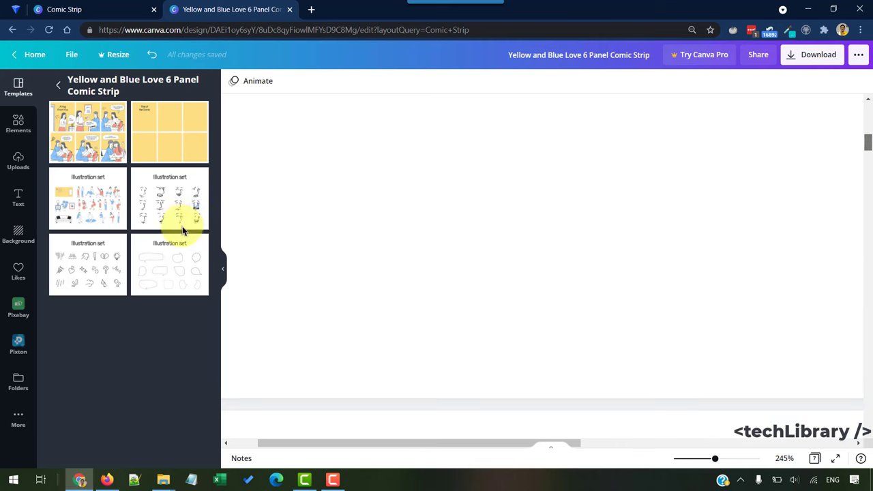
pyautogui.scroll(5, 253, 269)
pyautogui.click(810, 158)
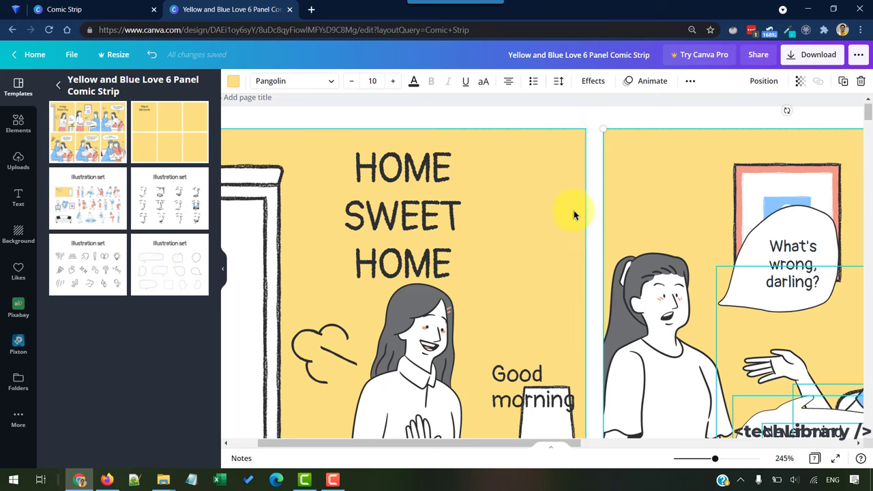
pyautogui.click(171, 273)
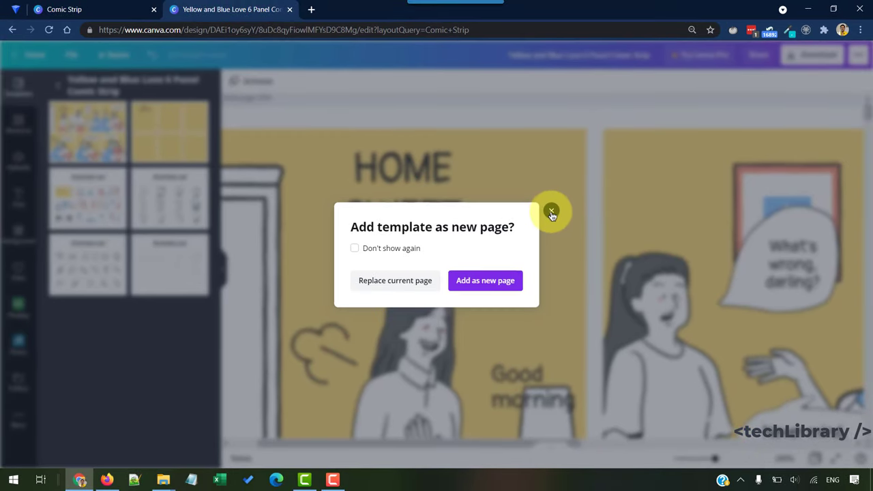
# Step: Dismiss the add-page prompt and inspect the speech-bubble illustration page, selecting the rectangular bubble
pyautogui.click(552, 212)
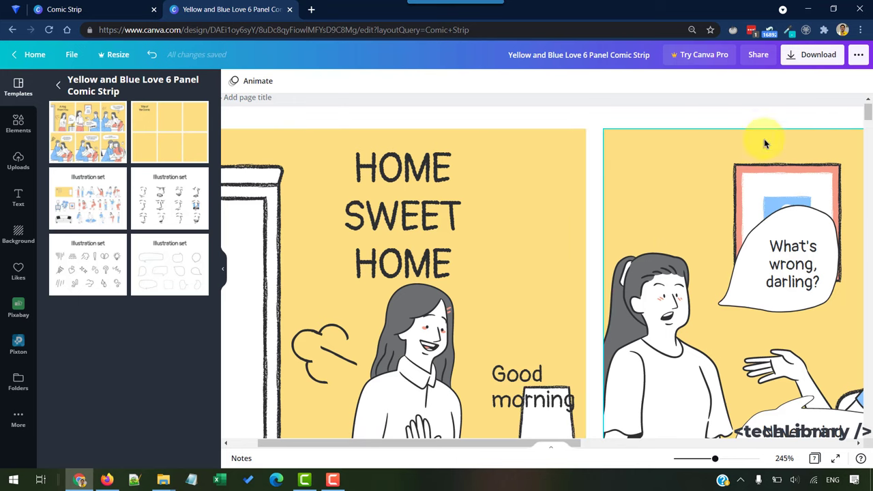
pyautogui.moveTo(868, 116); pyautogui.dragTo(867, 411)
pyautogui.click(477, 305)
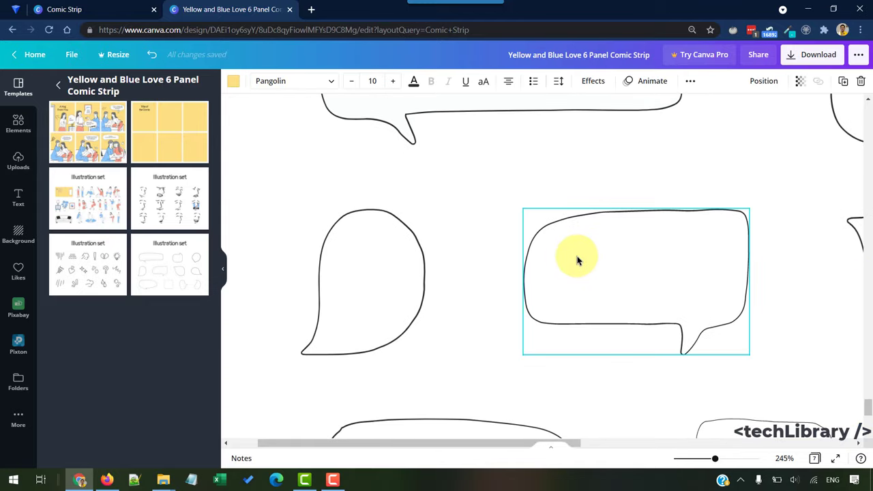
pyautogui.click(640, 263)
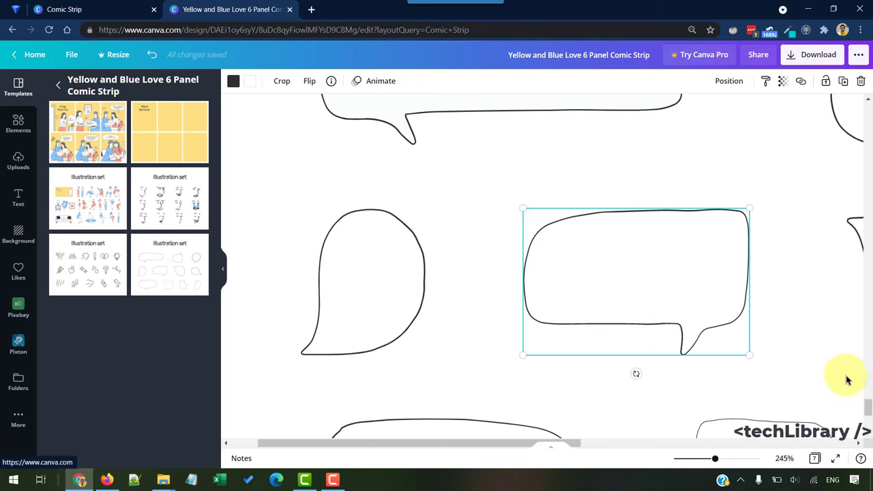
# Step: Return to page 1 and zoom out to show all six comic panels at 94%
pyautogui.moveTo(869, 409); pyautogui.dragTo(857, 112)
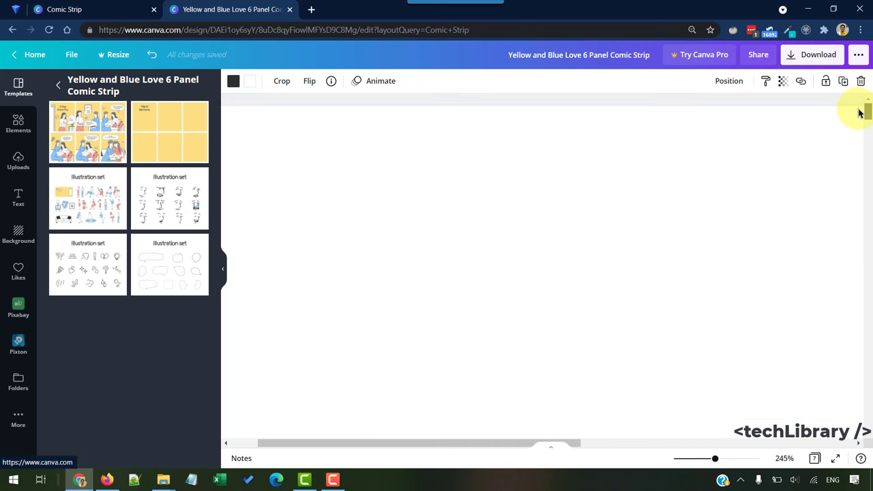
pyautogui.click(413, 278)
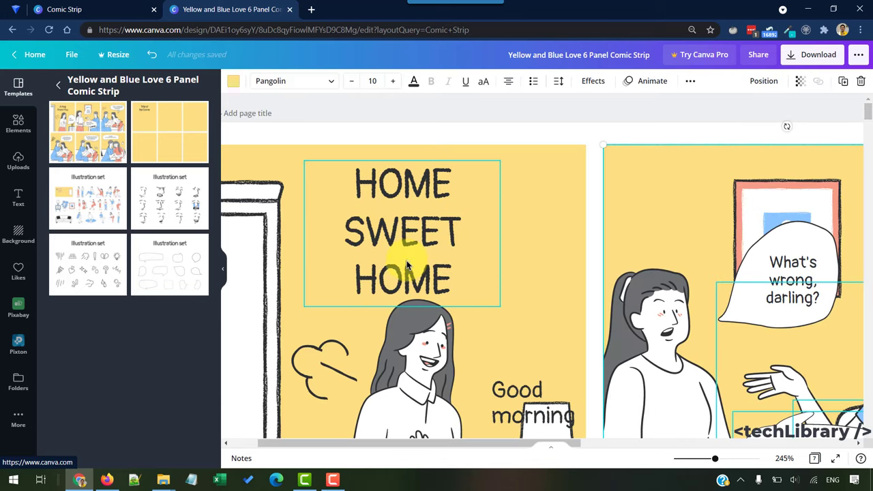
pyautogui.click(551, 304)
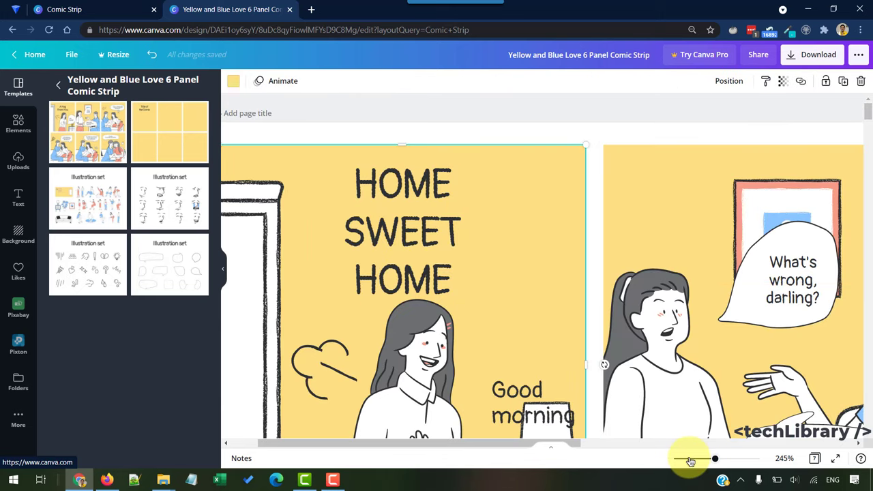
pyautogui.hotkey('ctrl', 'alt', '0')
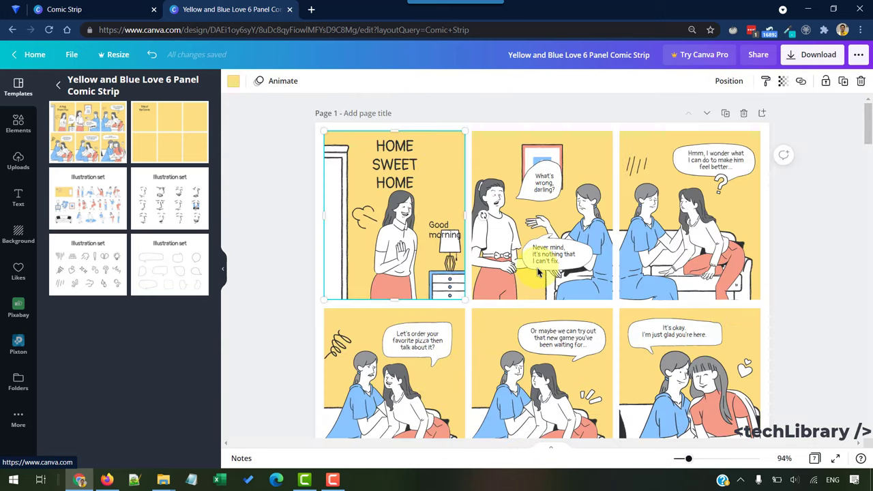
# Step: Place a blank speech bubble in the first panel and send it one layer backward
pyautogui.moveTo(559, 338); pyautogui.dragTo(440, 227)
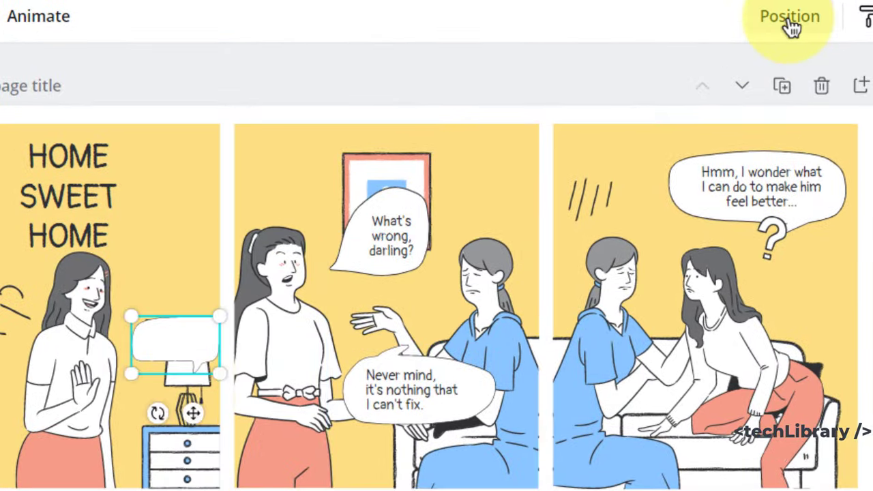
pyautogui.click(790, 21)
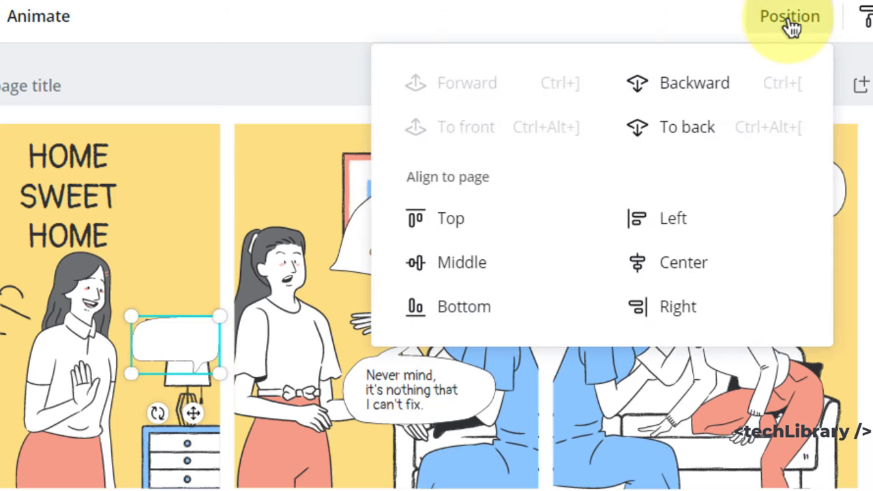
pyautogui.click(690, 99)
# Step: Move the Good morning text above the lamp and fit the bubble snugly around it
pyautogui.click(156, 303)
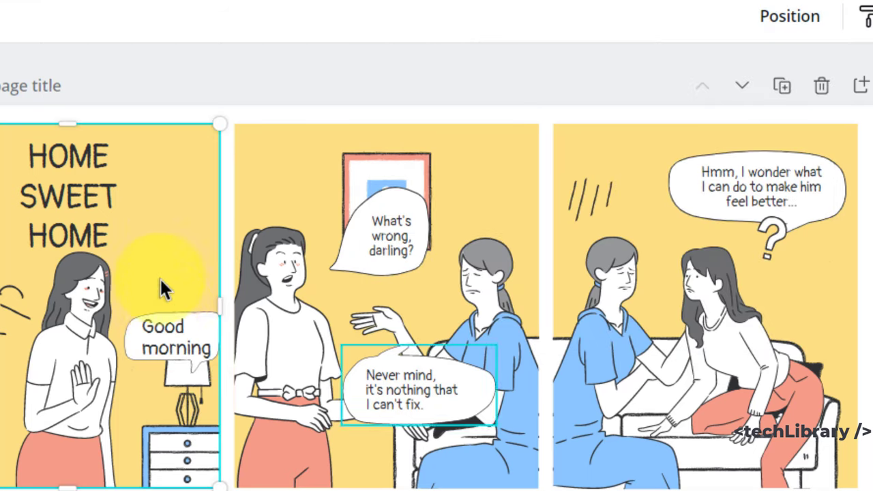
pyautogui.click(169, 332)
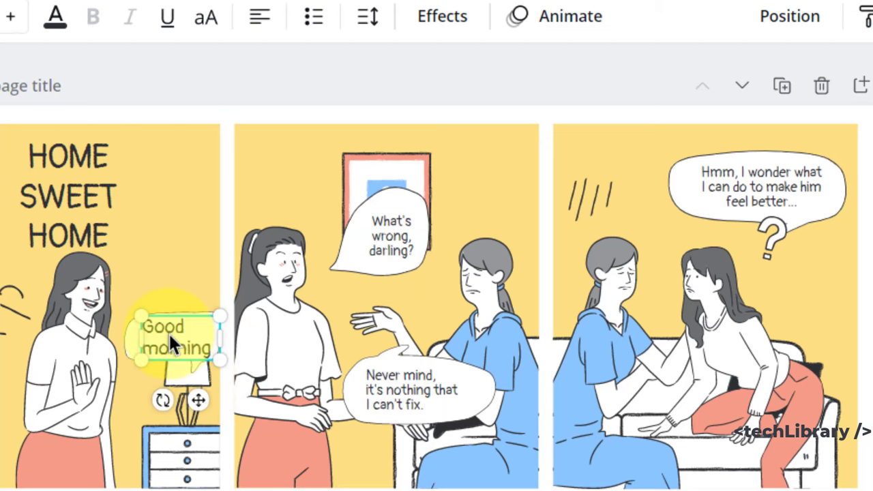
pyautogui.moveTo(167, 399); pyautogui.dragTo(143, 362)
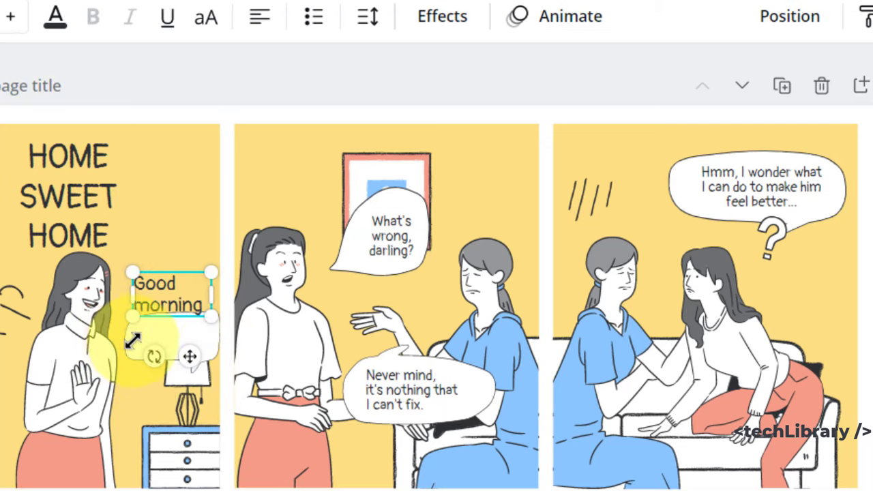
pyautogui.moveTo(137, 334); pyautogui.dragTo(219, 365)
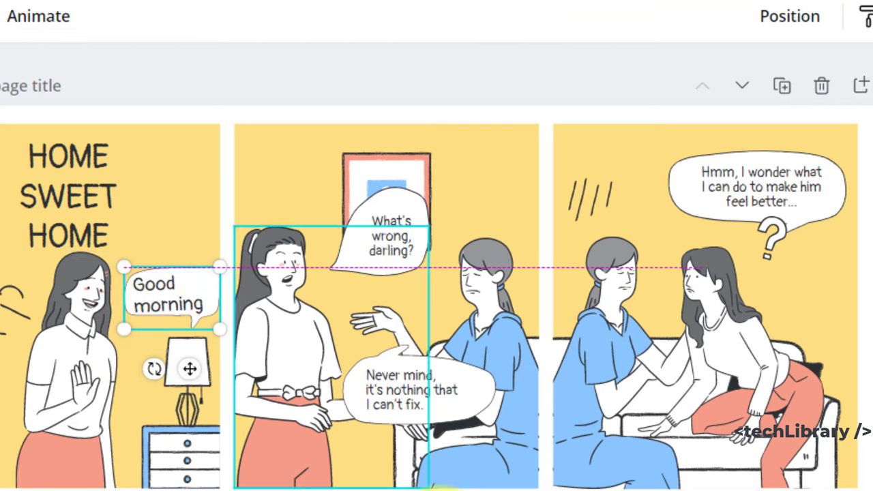
pyautogui.press('Up')
pyautogui.press('Up')
pyautogui.press('Up')
pyautogui.press('Up')
pyautogui.press('Up')
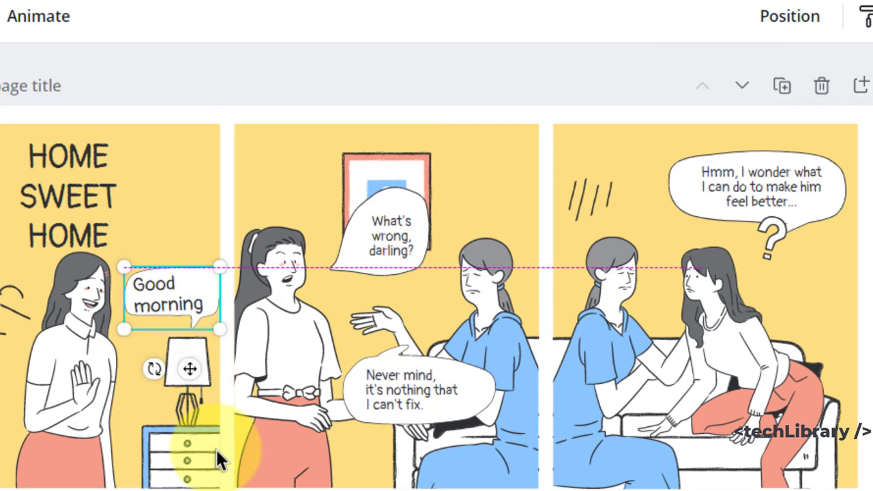
pyautogui.press('Down')
pyautogui.press('Down')
pyautogui.press('Down')
pyautogui.press('Down')
pyautogui.press('Down')
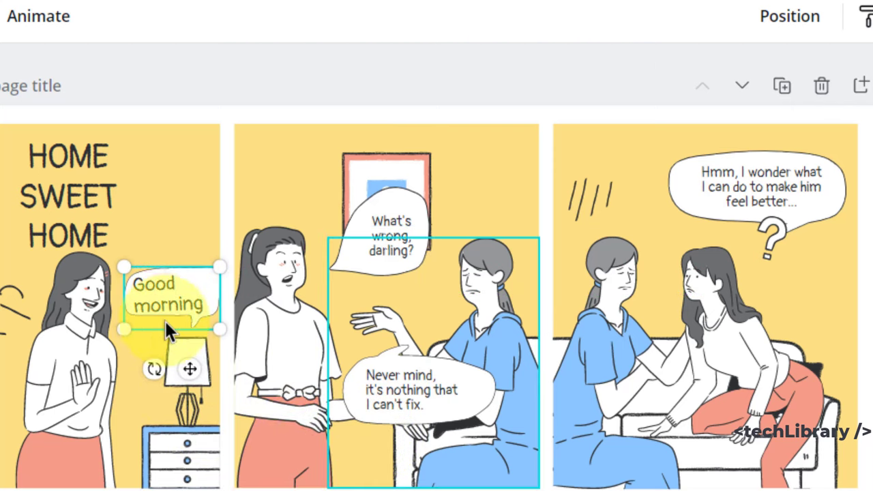
pyautogui.press('Down')
pyautogui.press('Down')
pyautogui.press('Down')
pyautogui.press('Down')
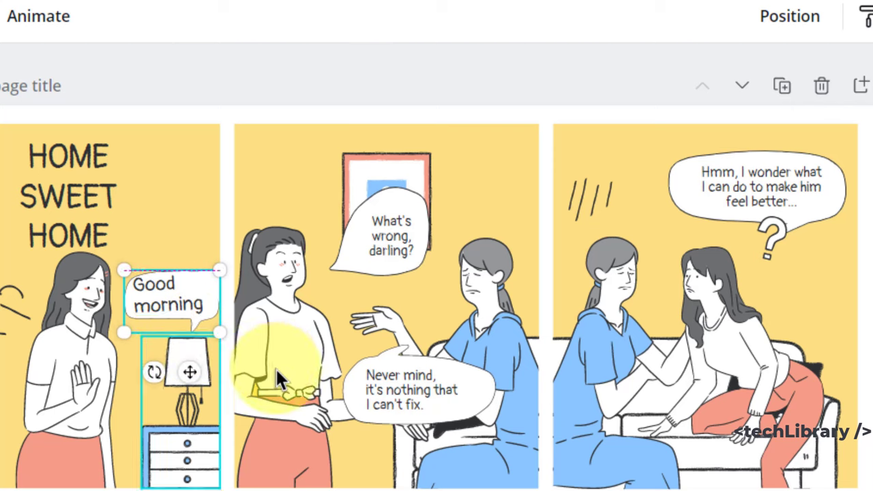
pyautogui.press('Left')
pyautogui.press('Left')
pyautogui.press('Left')
pyautogui.press('Left')
pyautogui.press('Left')
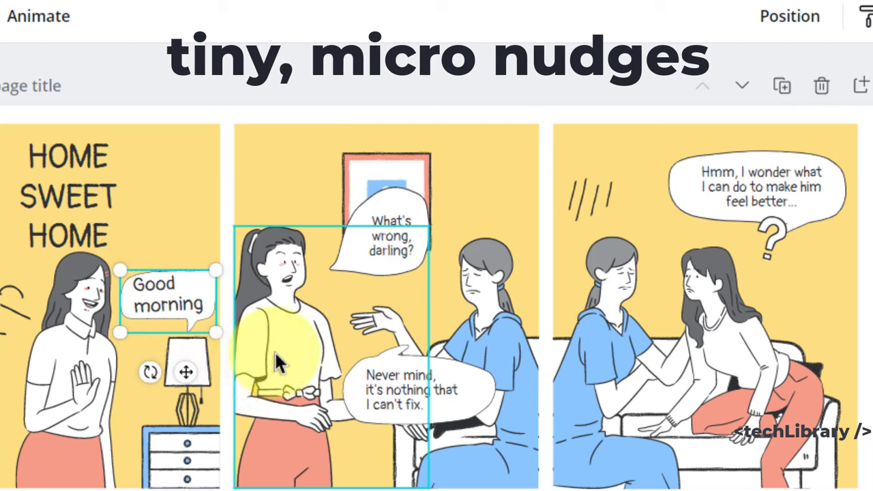
pyautogui.press('Left')
pyautogui.press('Left')
pyautogui.press('Left')
pyautogui.press('Left')
pyautogui.press('Left')
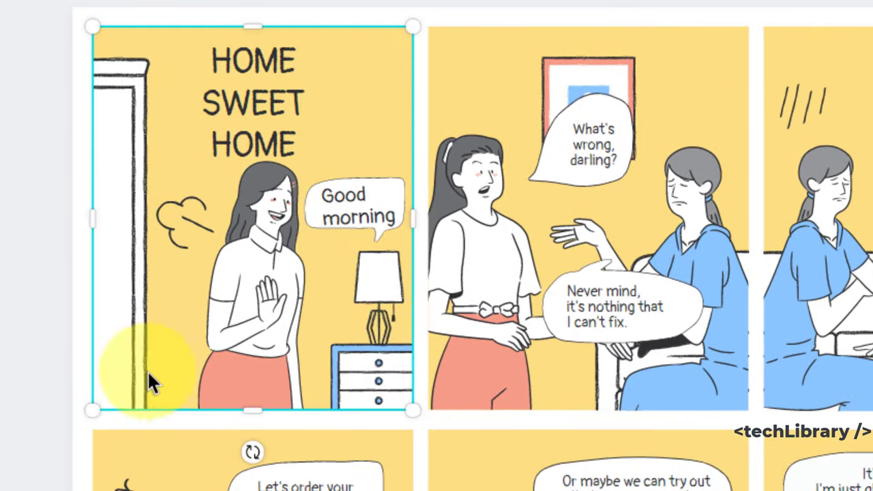
# Step: Select the door in panel 1, then scroll past Pages 2 and 3 to the Illustration set page
pyautogui.click(116, 114)
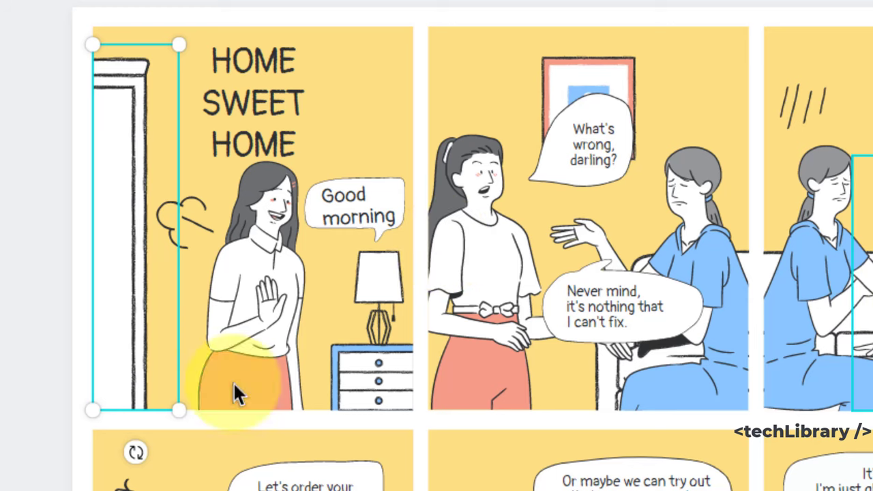
pyautogui.scroll(-1, 166, 418)
pyautogui.scroll(-10, 437, 246)
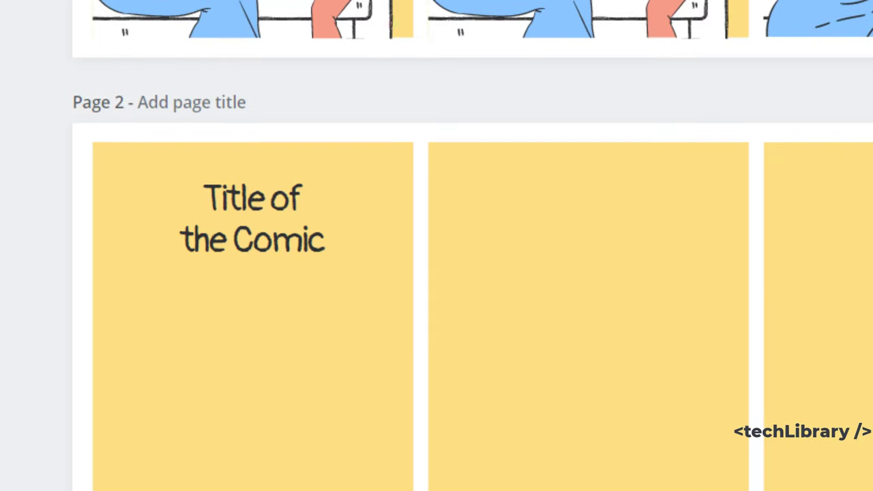
pyautogui.scroll(-15, 473, 272)
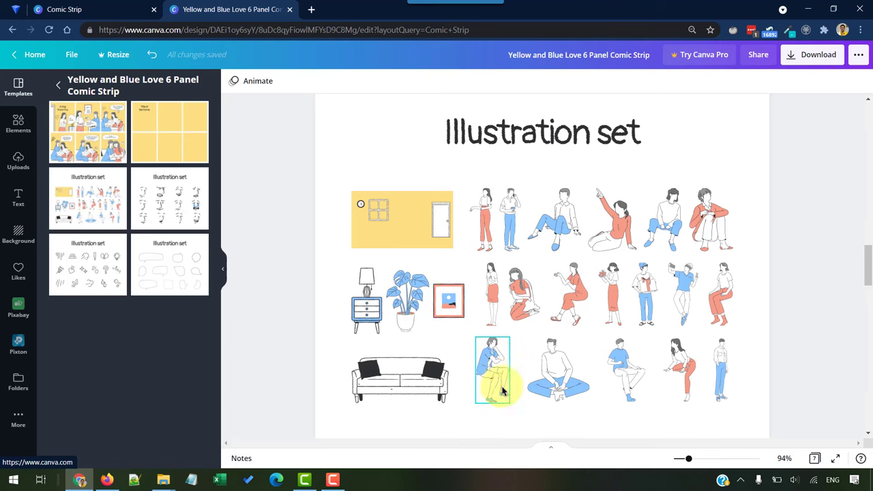
# Step: Scroll down through the Illustration set pages of characters, facial expressions, comic effects and speech bubbles
pyautogui.click(595, 355)
pyautogui.scroll(5, 545, 286)
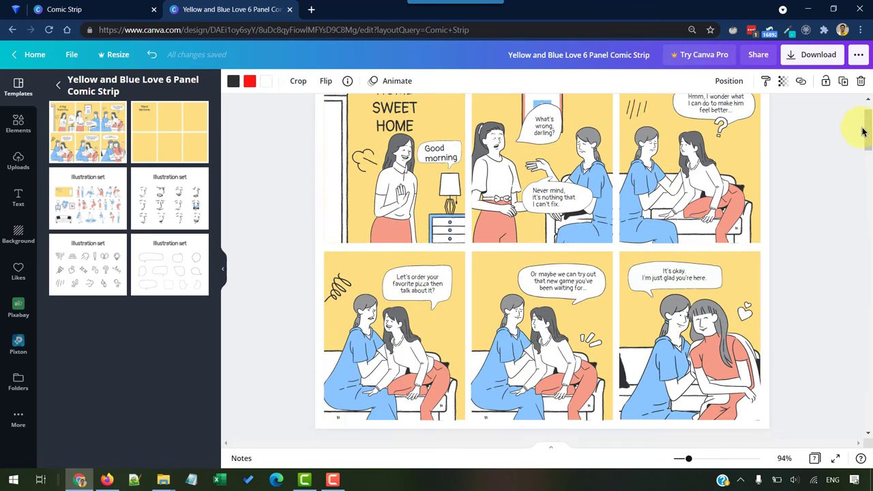
pyautogui.scroll(-5, 869, 161)
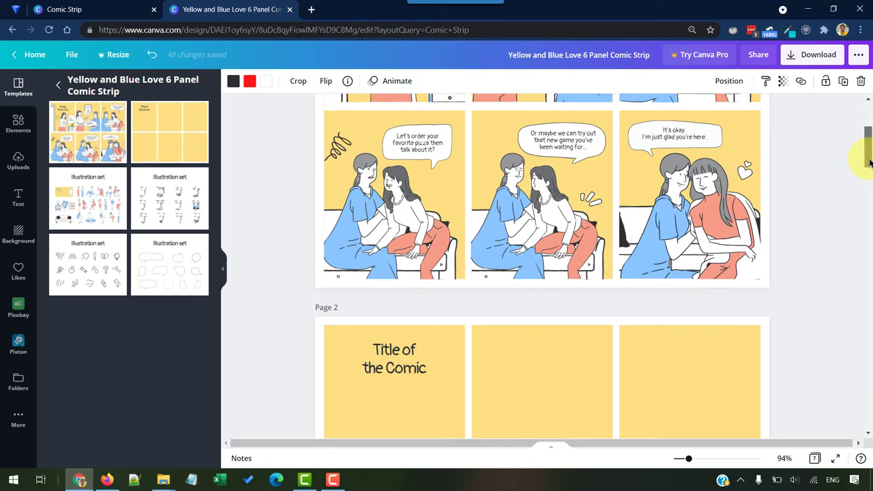
pyautogui.moveTo(869, 161); pyautogui.dragTo(841, 367)
pyautogui.scroll(-2, 858, 272)
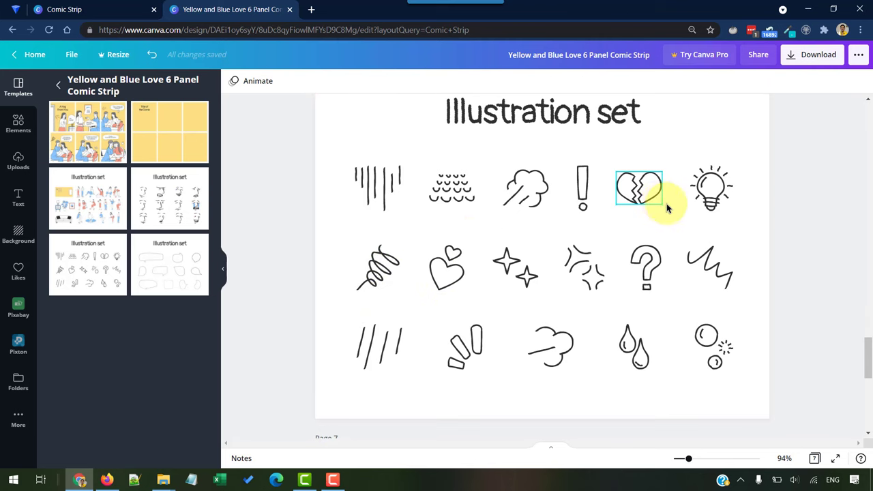
pyautogui.moveTo(865, 364); pyautogui.dragTo(866, 413)
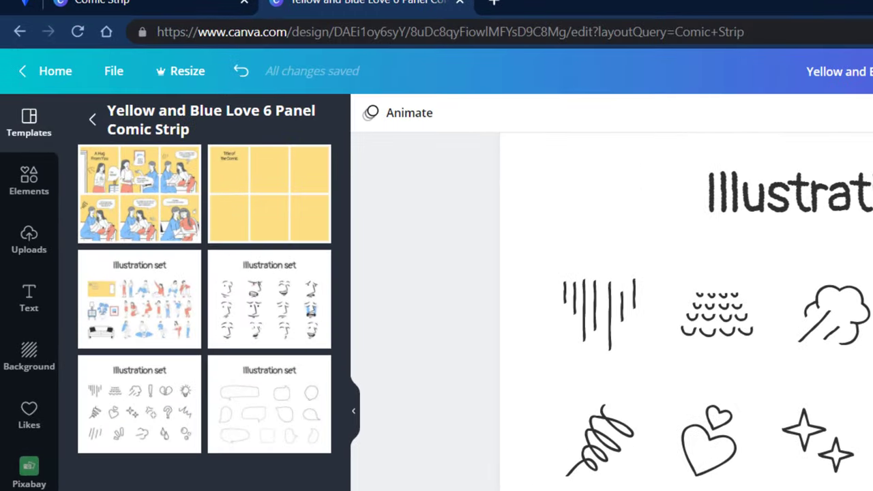
# Step: Search the Elements library for 'comic bubbles'
pyautogui.scroll(-5, 366, 122)
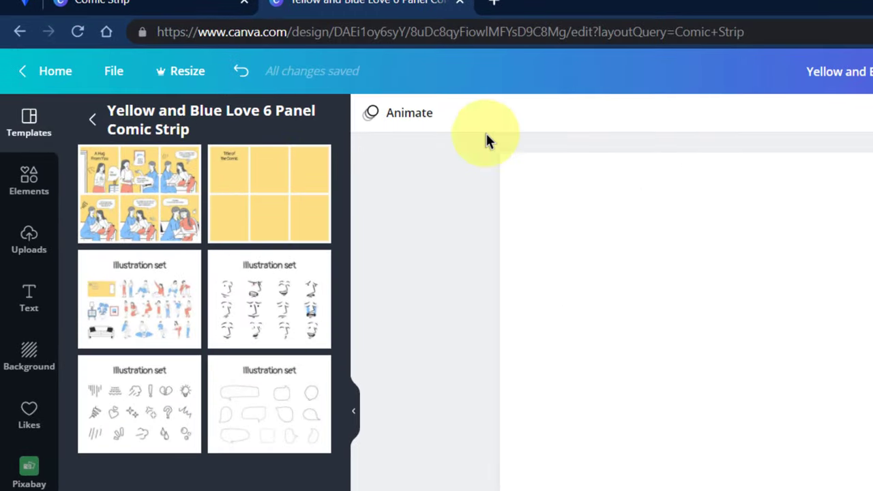
pyautogui.click(28, 183)
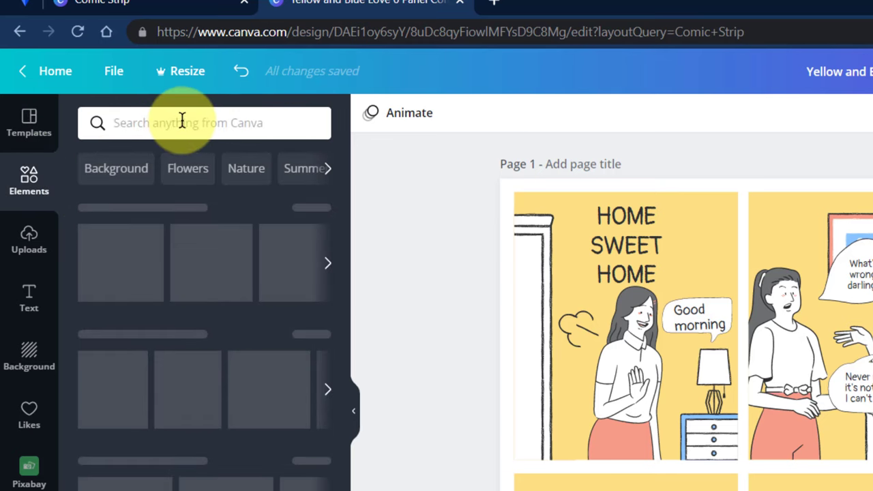
pyautogui.click(181, 120)
pyautogui.write('comic')
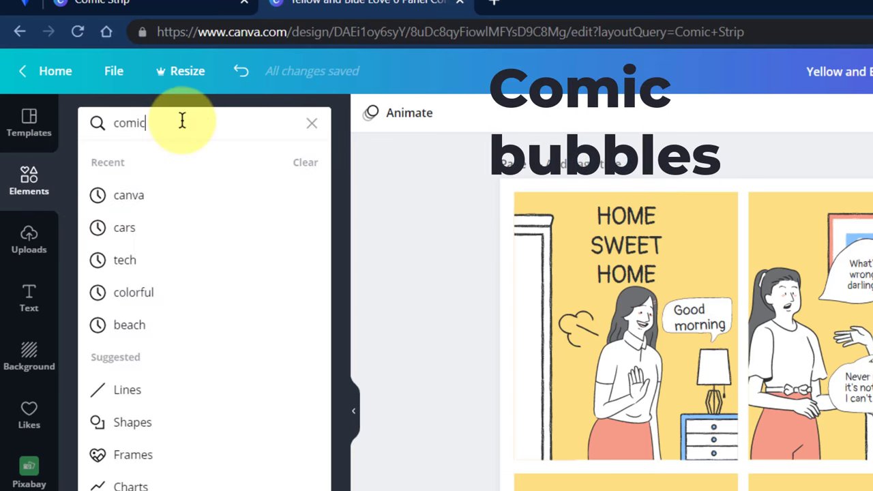
pyautogui.write(' bubbles')
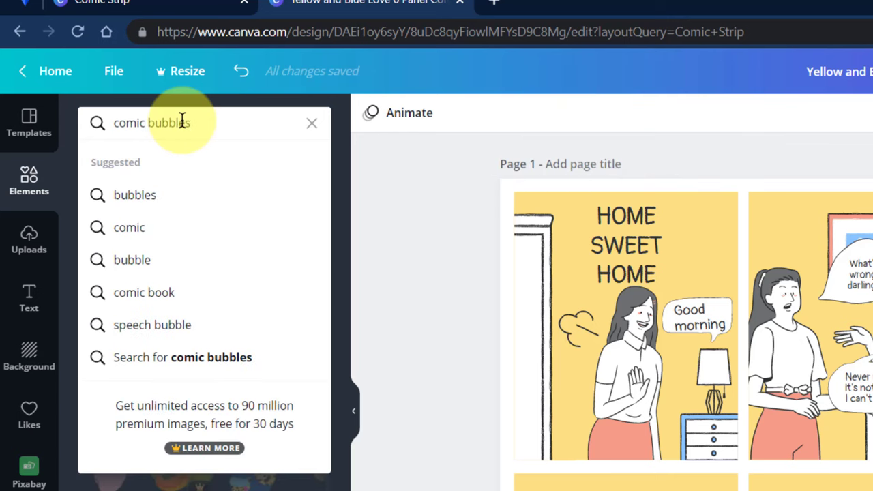
pyautogui.press('Return')
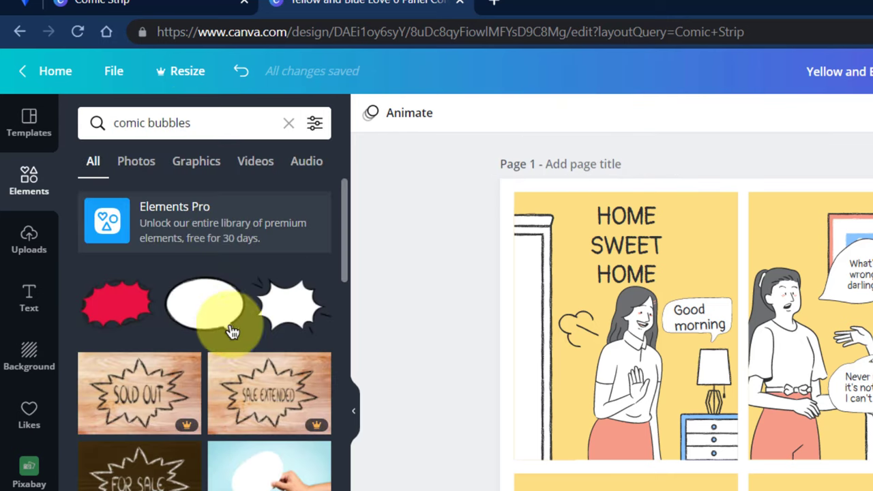
# Step: Add the red burst bubble to the comic page and browse further bubble results
pyautogui.click(121, 312)
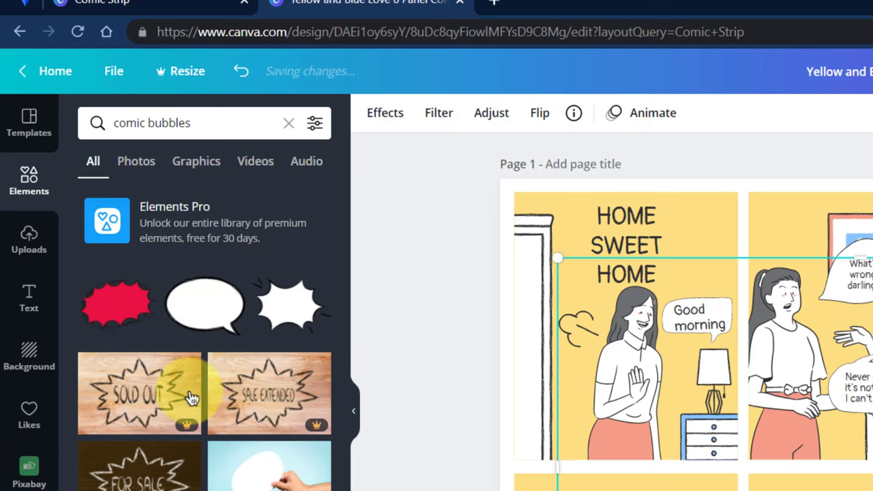
pyautogui.scroll(-3, 218, 436)
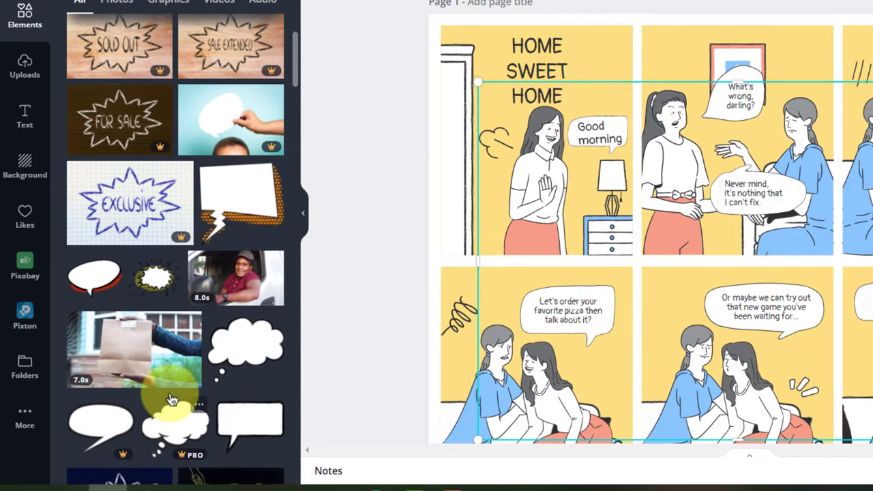
pyautogui.click(172, 400)
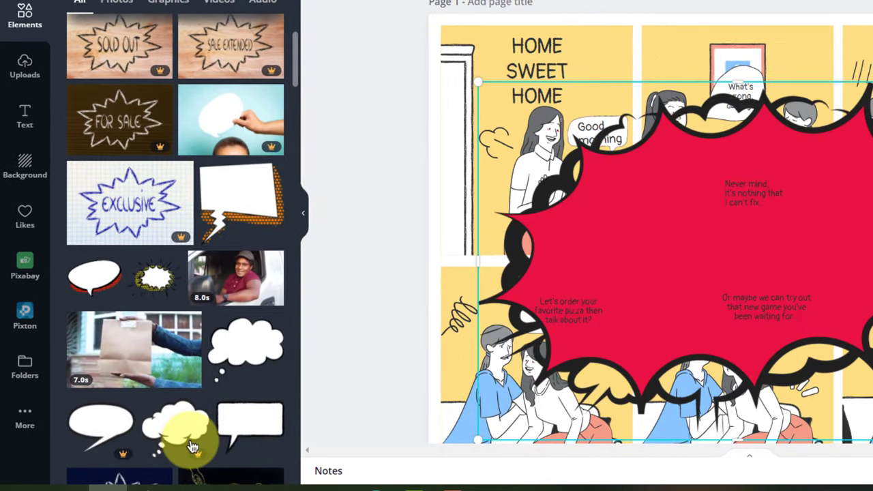
pyautogui.scroll(-1, 204, 307)
pyautogui.scroll(-1, 211, 198)
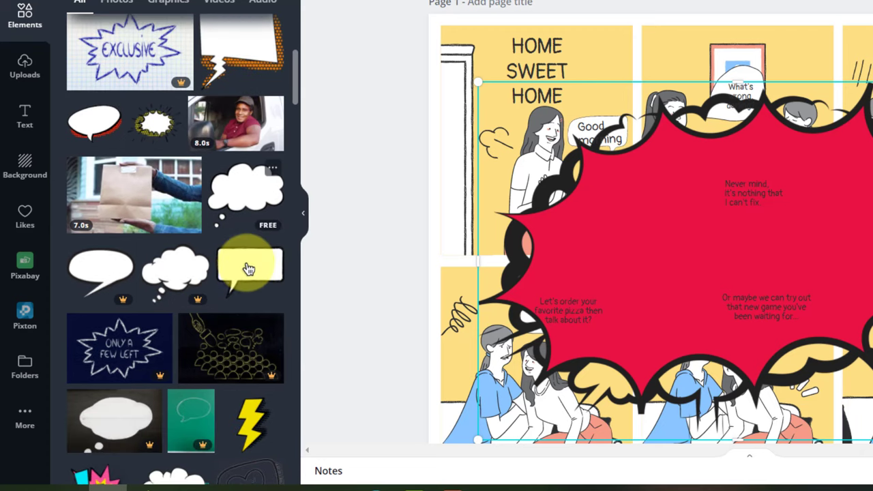
pyautogui.scroll(-3, 205, 273)
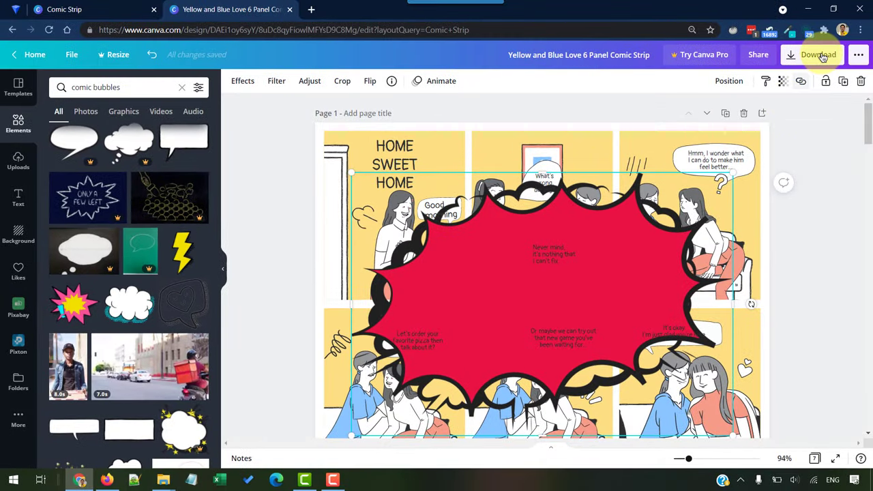
# Step: Search Elements for 'comic pets' and delete the red burst bubble from page 1
pyautogui.press('Escape')
pyautogui.click(60, 87)
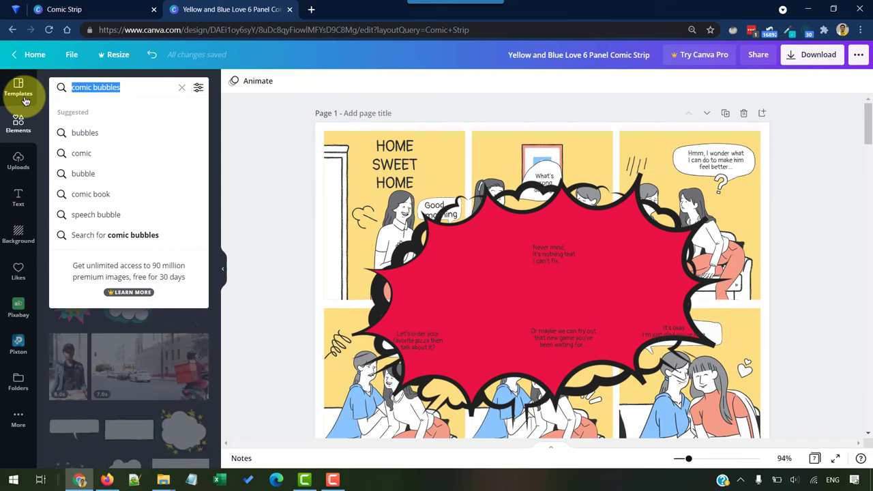
pyautogui.write('comic ')
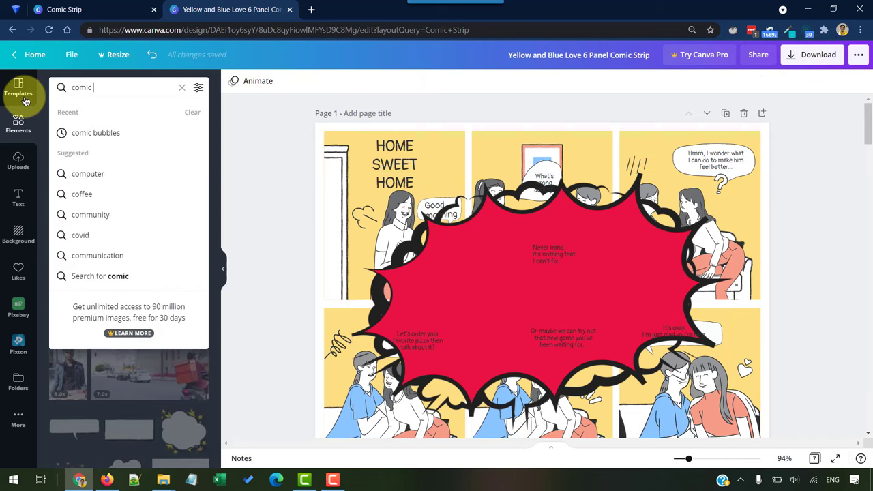
pyautogui.write('p')
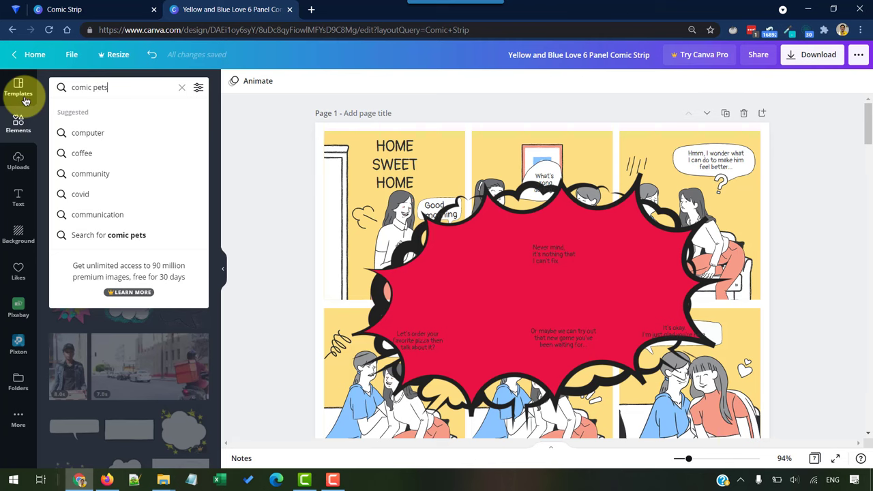
pyautogui.write('ets')
pyautogui.press('Return')
pyautogui.click(435, 270)
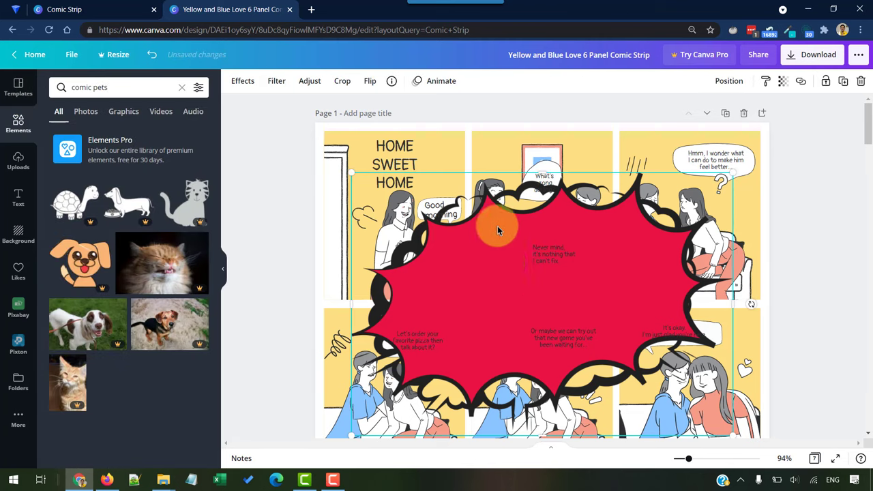
pyautogui.press('Delete')
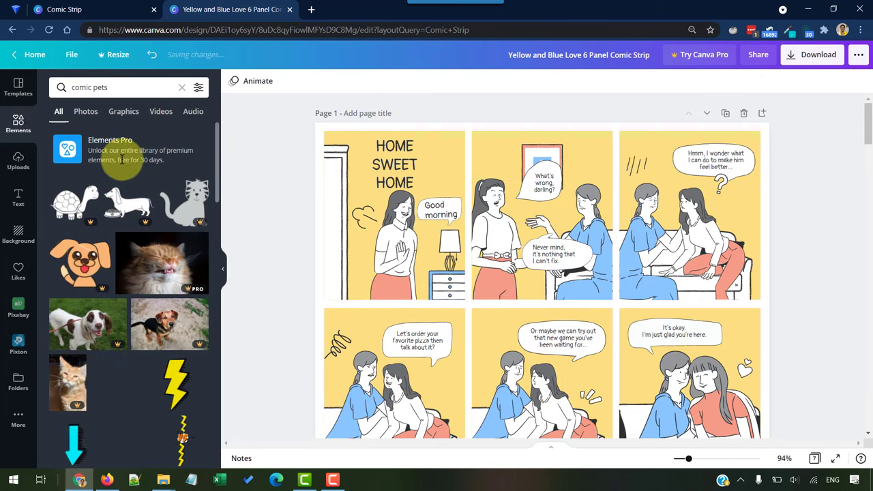
# Step: Filter the comic pets results to static elements only
pyautogui.click(198, 89)
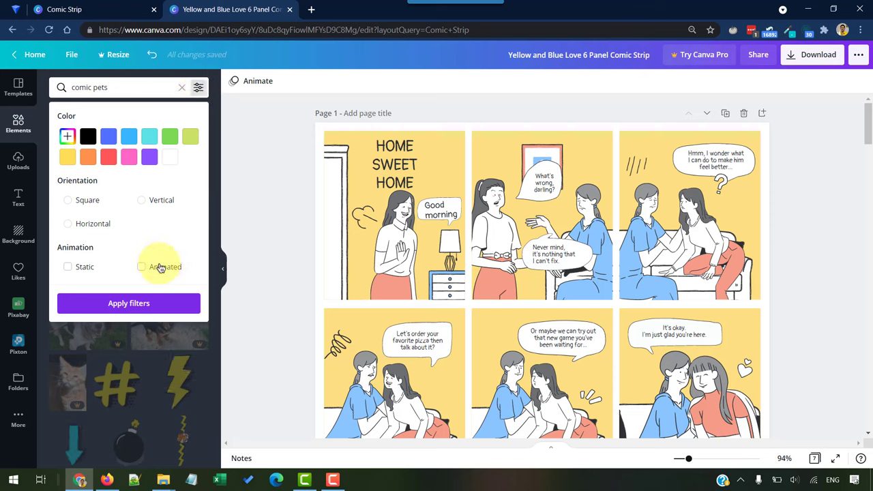
pyautogui.click(134, 305)
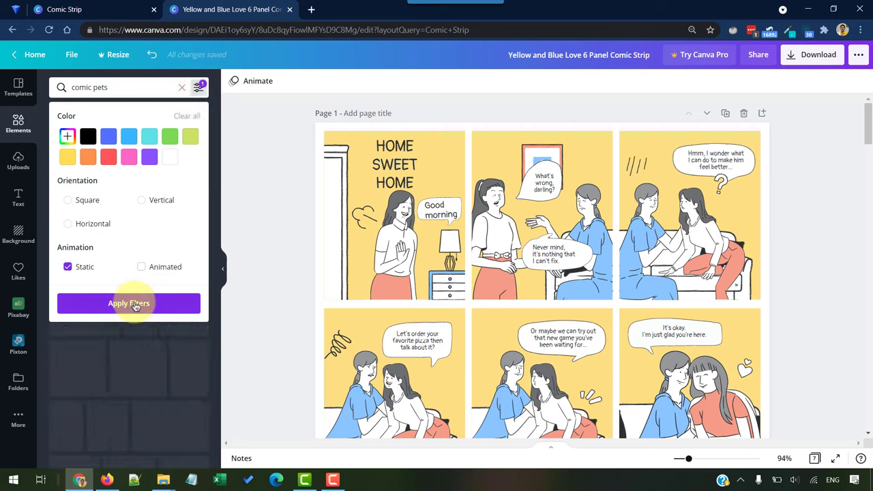
pyautogui.click(135, 305)
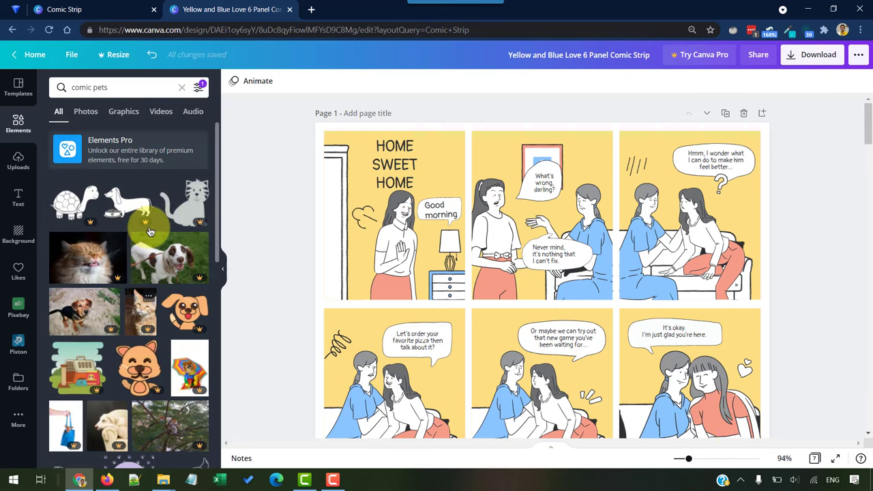
pyautogui.doubleClick(137, 88)
# Step: Change the Elements search to 'comic man' and run it
pyautogui.write('man')
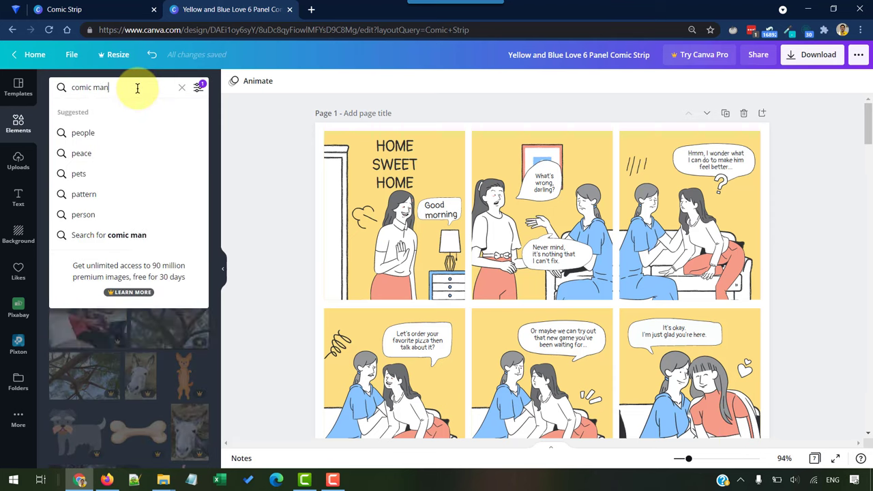
pyautogui.press('Return')
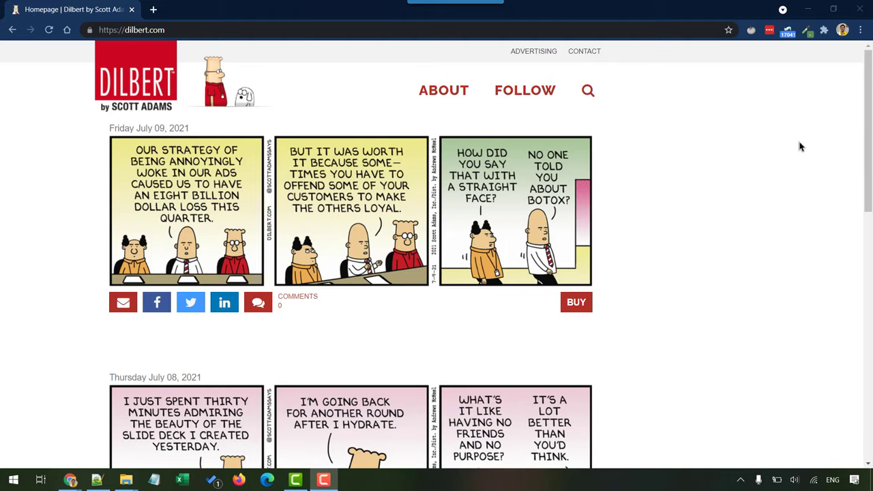
# Step: Scroll the Dilbert homepage past the July 9, 8 and 7, 2021 strips to Load More Dilbert
pyautogui.scroll(-2, 800, 146)
pyautogui.scroll(-6, 800, 147)
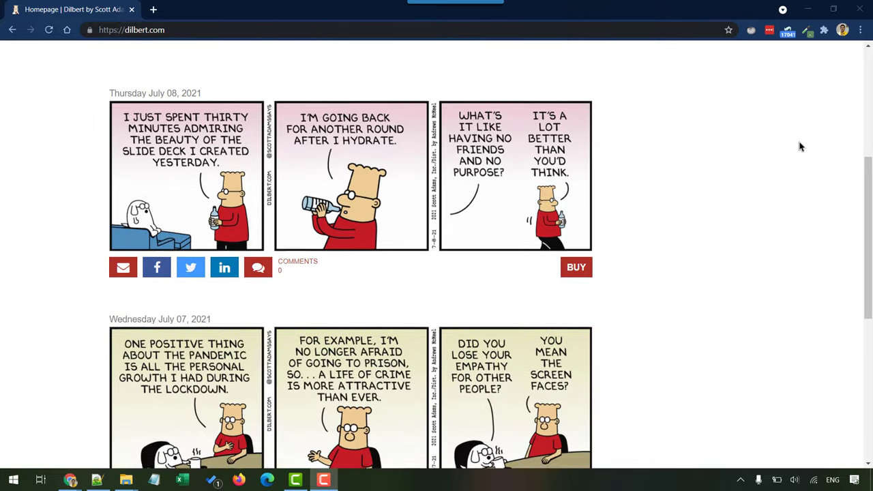
pyautogui.scroll(-2, 801, 146)
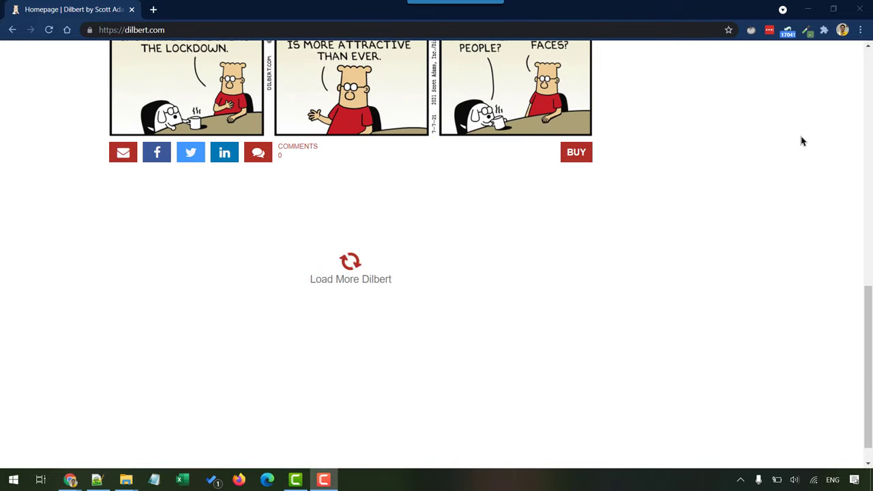